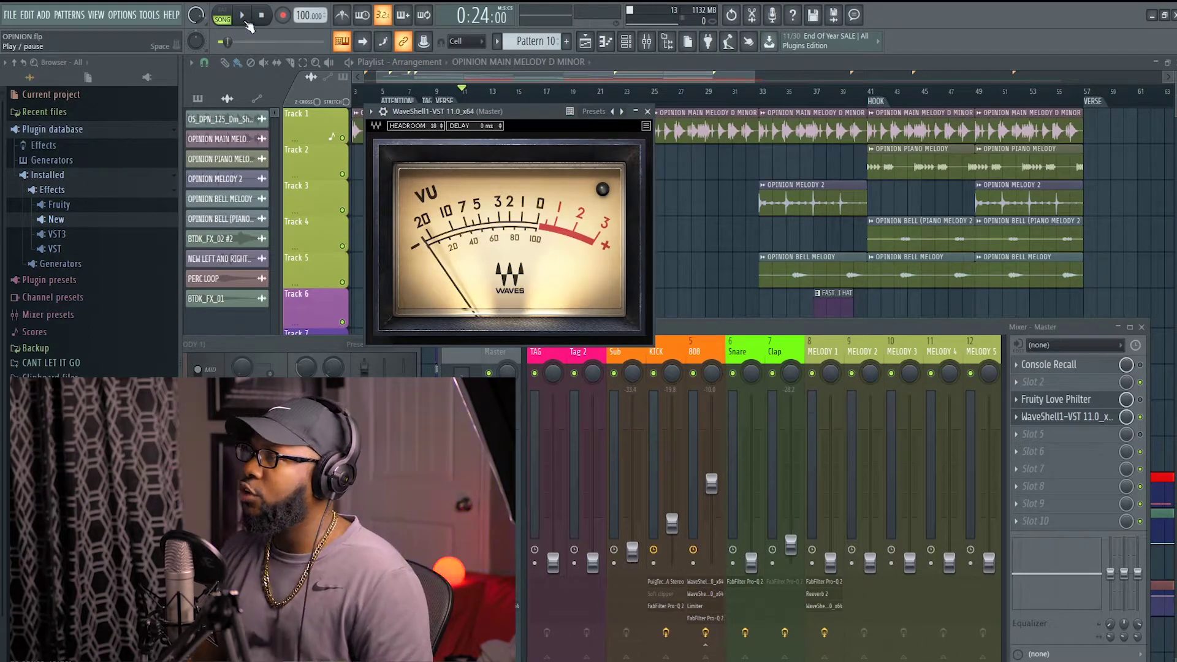
# - Stop the beat and rewind the song position to 0:00:00
pyautogui.click(261, 17)
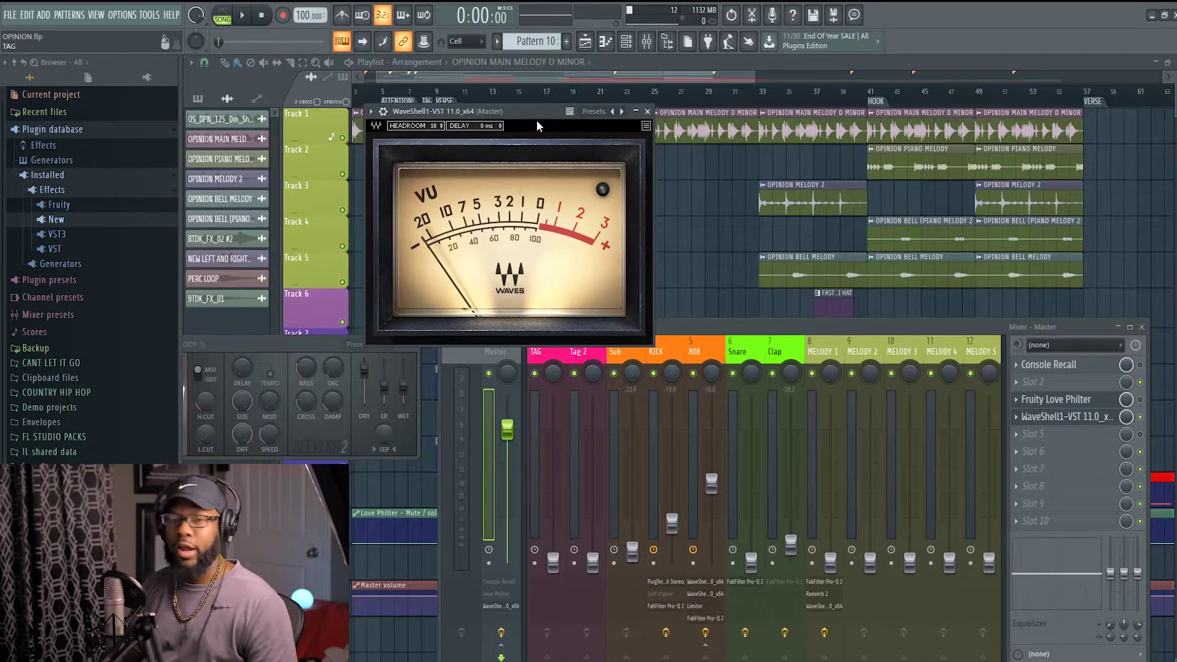
# - Load WaveShell2-VST 12.0_x64 into an empty master effect slot and choose its VU Meter plugin
pyautogui.click(488, 406)
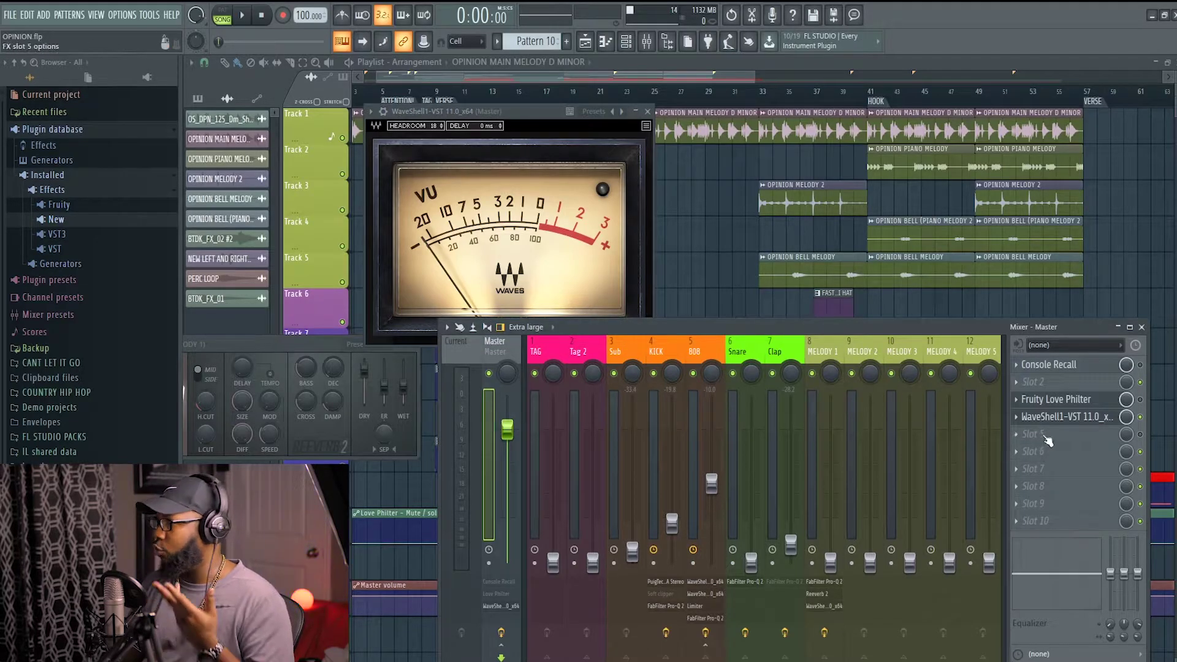
pyautogui.click(1017, 416)
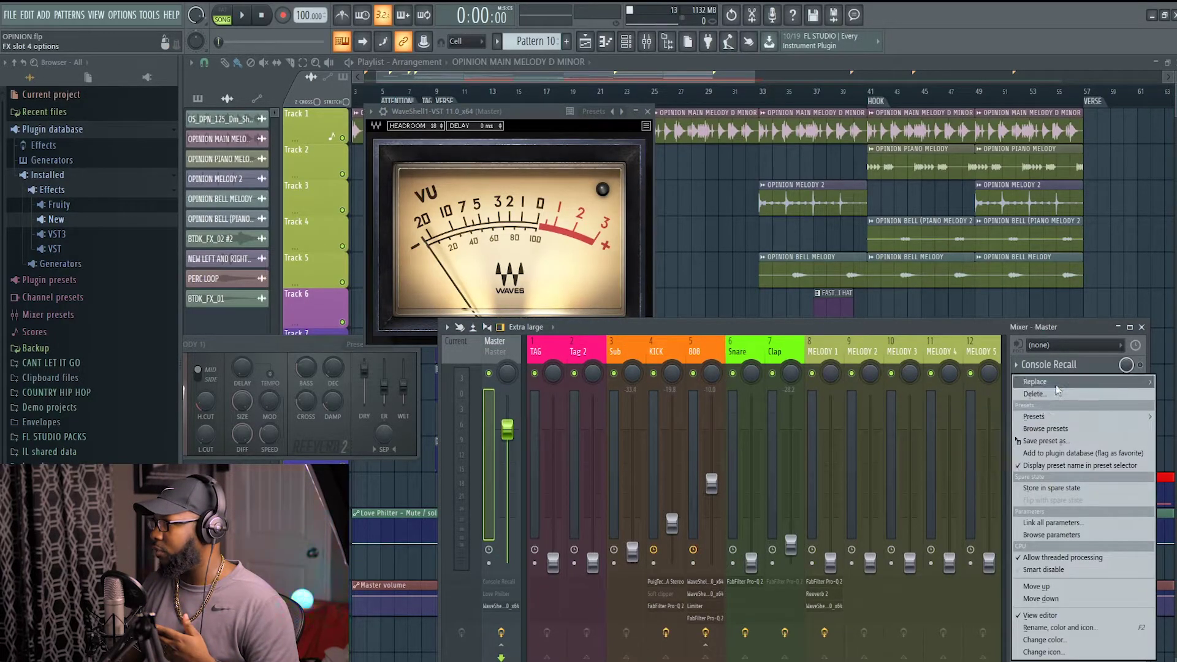
pyautogui.moveTo(1055, 389)
pyautogui.click(838, 28)
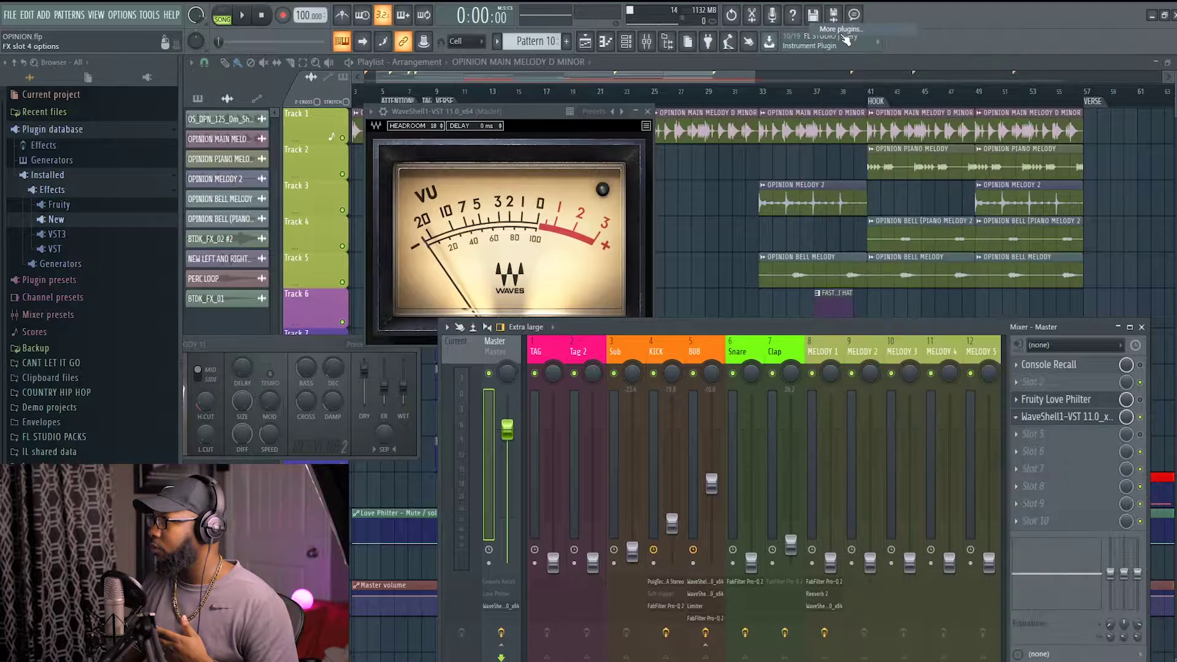
pyautogui.scroll(-3, 733, 241)
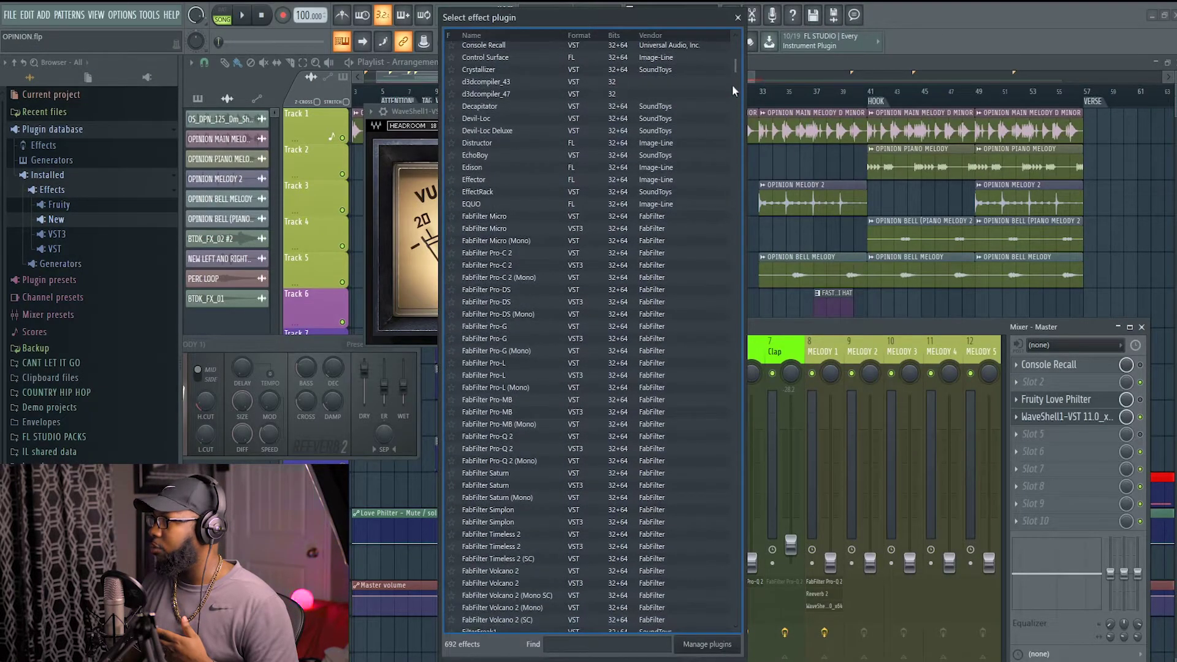
pyautogui.moveTo(736, 66); pyautogui.dragTo(735, 613)
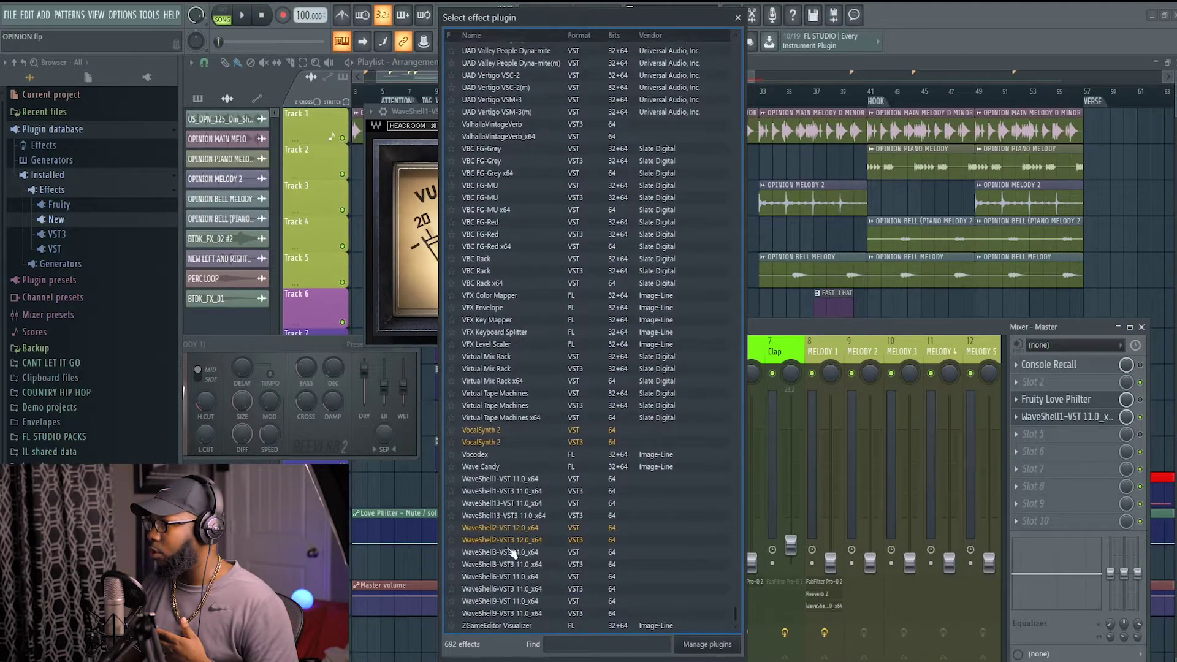
pyautogui.doubleClick(499, 528)
pyautogui.click(417, 189)
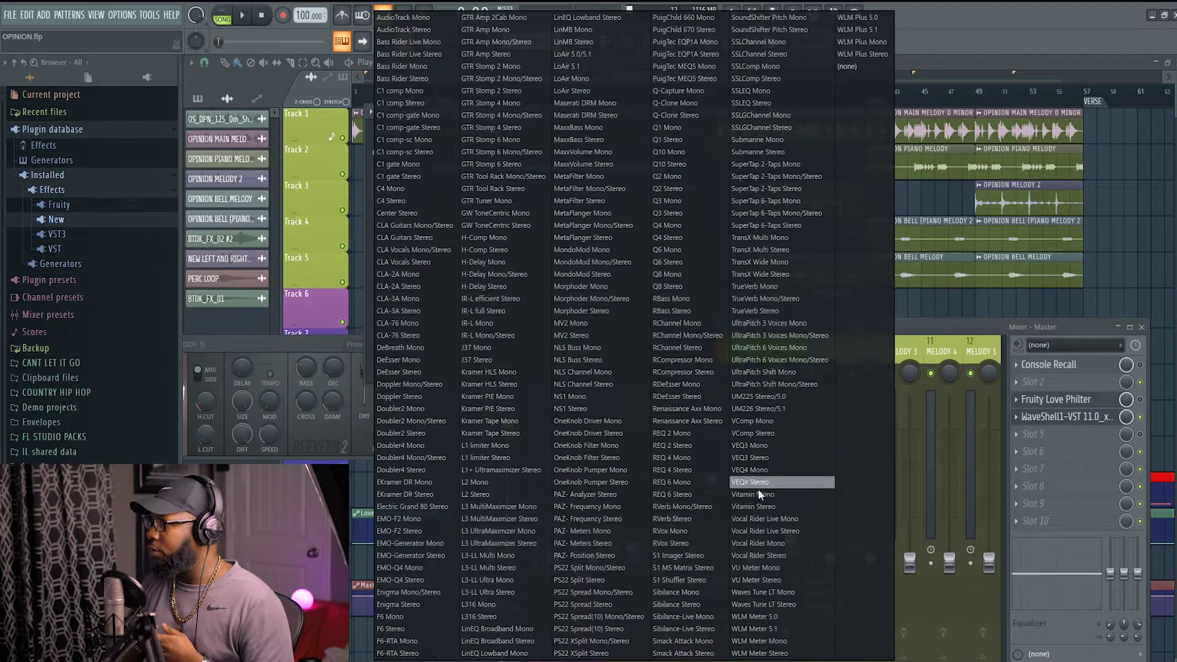
pyautogui.click(763, 568)
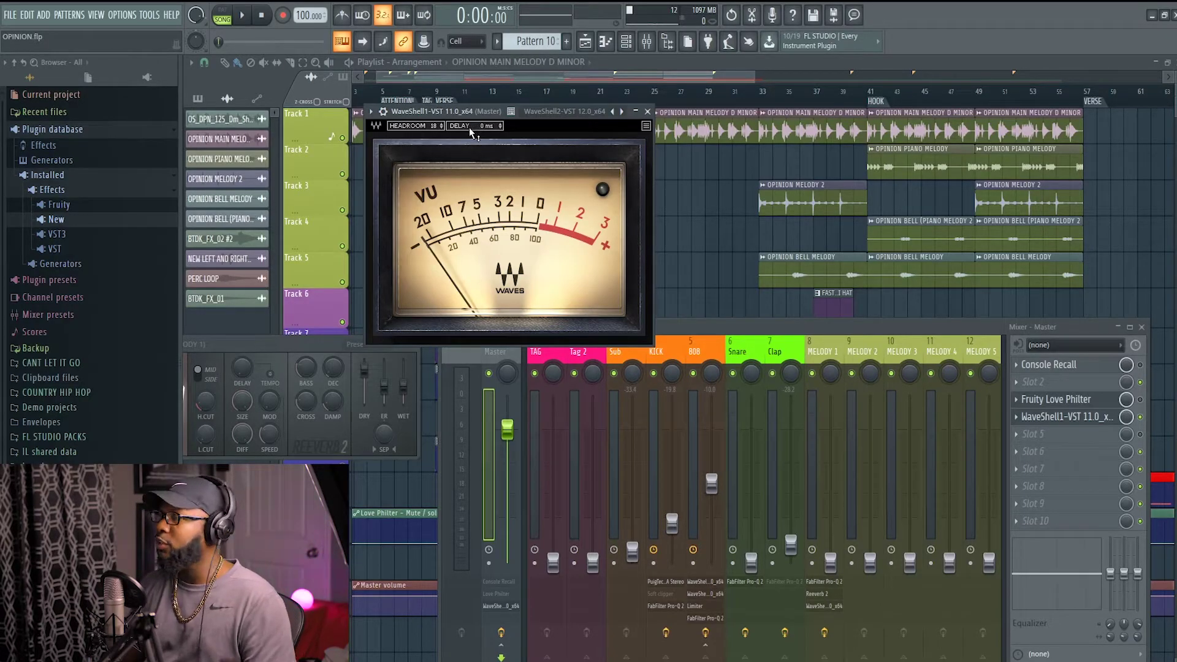
# - Inspect the TAG and 808 mixer tracks' effect slots, including Fruity Limiter and Pro-Q 2
pyautogui.click(715, 335)
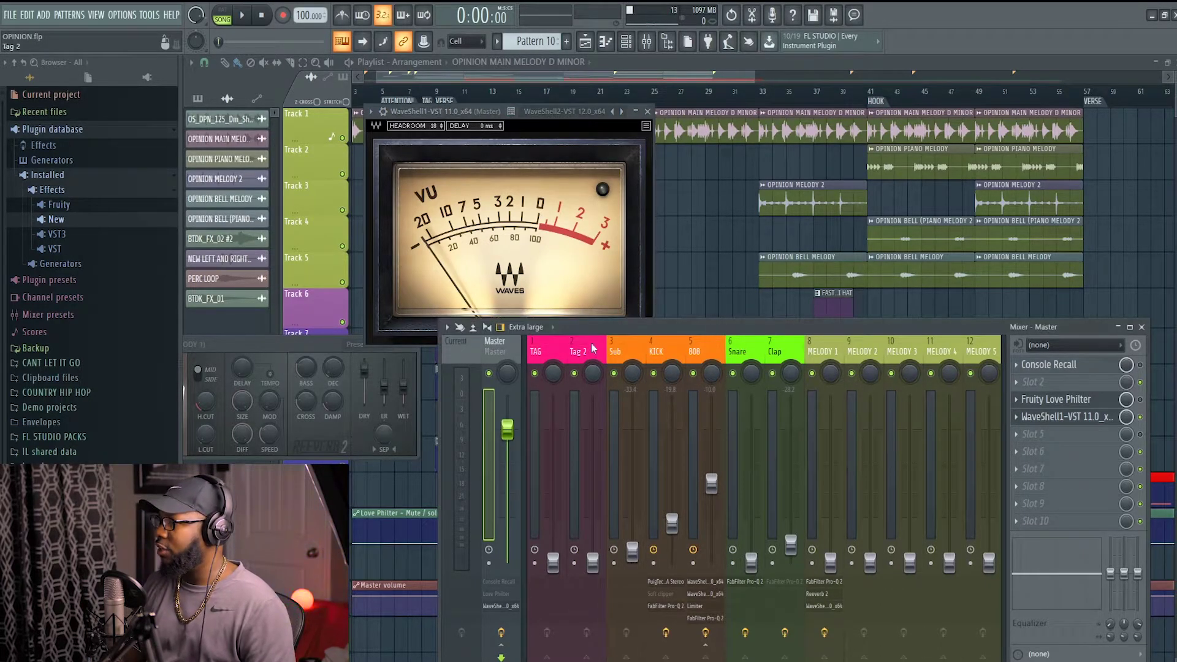
pyautogui.click(543, 350)
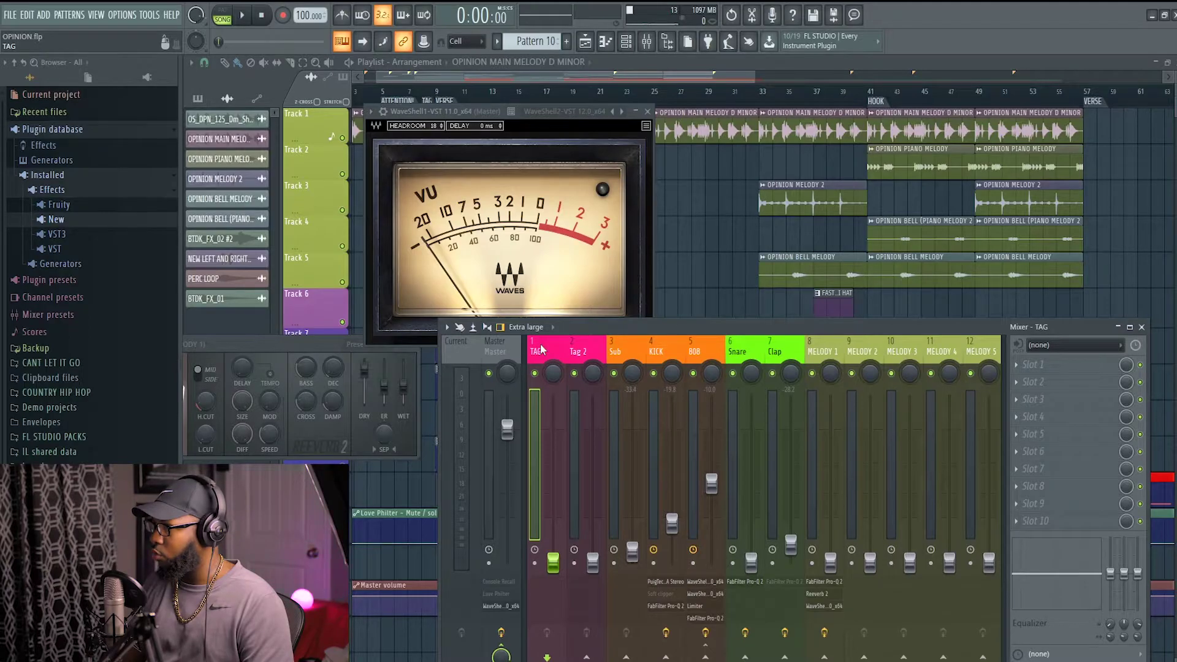
pyautogui.hscroll(4, 774, 559)
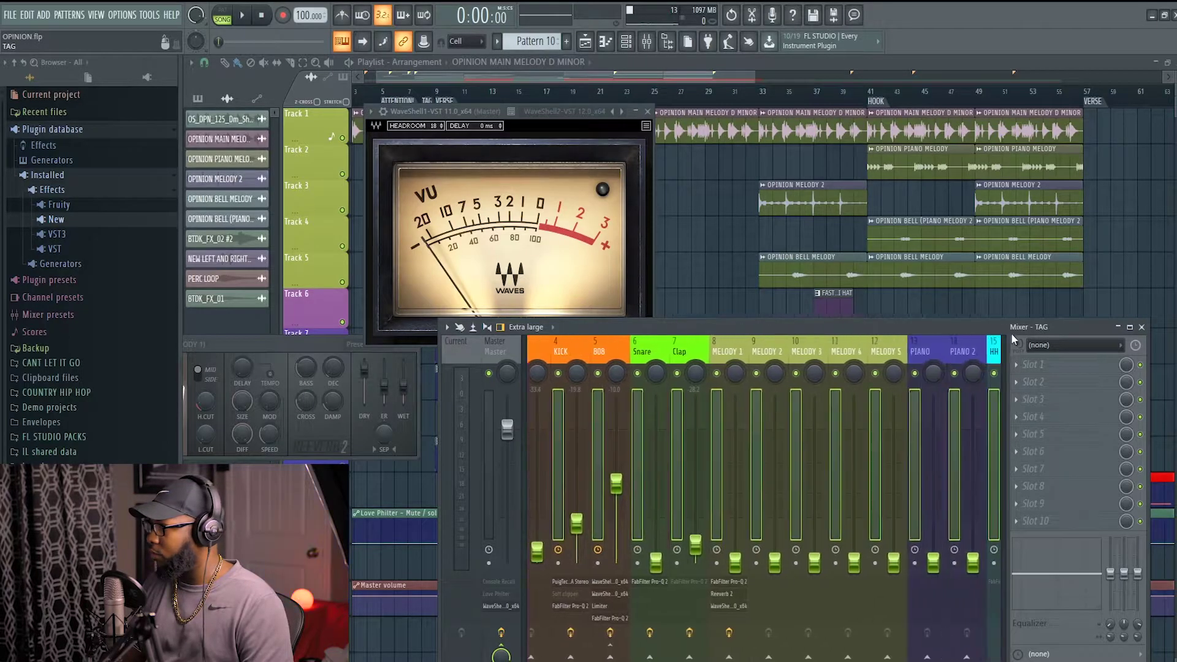
pyautogui.click(554, 485)
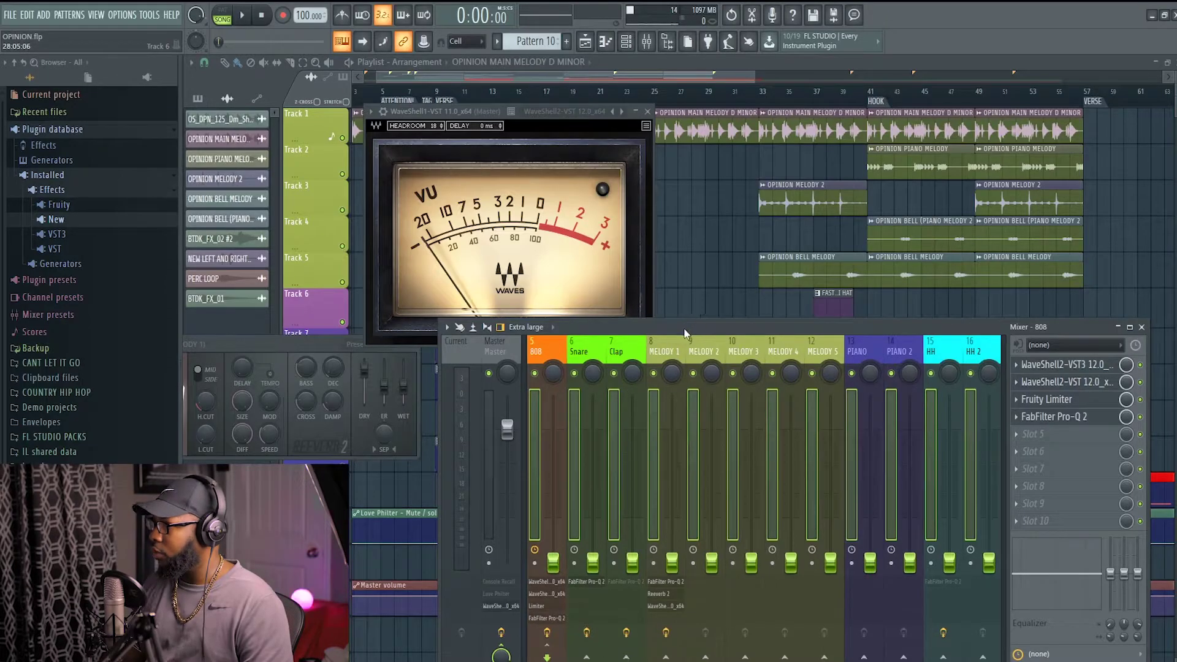
pyautogui.hscroll(-4, 613, 353)
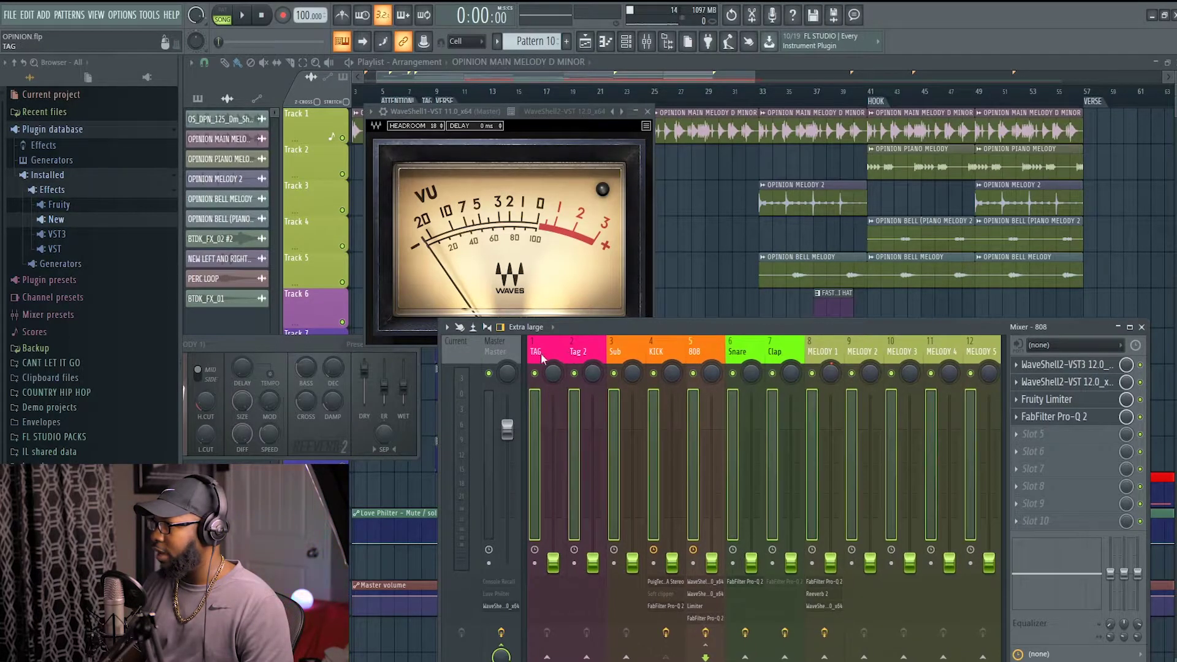
# - Re-enable the master's WaveShell VU meter slot, then select 808 and start playback
pyautogui.click(491, 349)
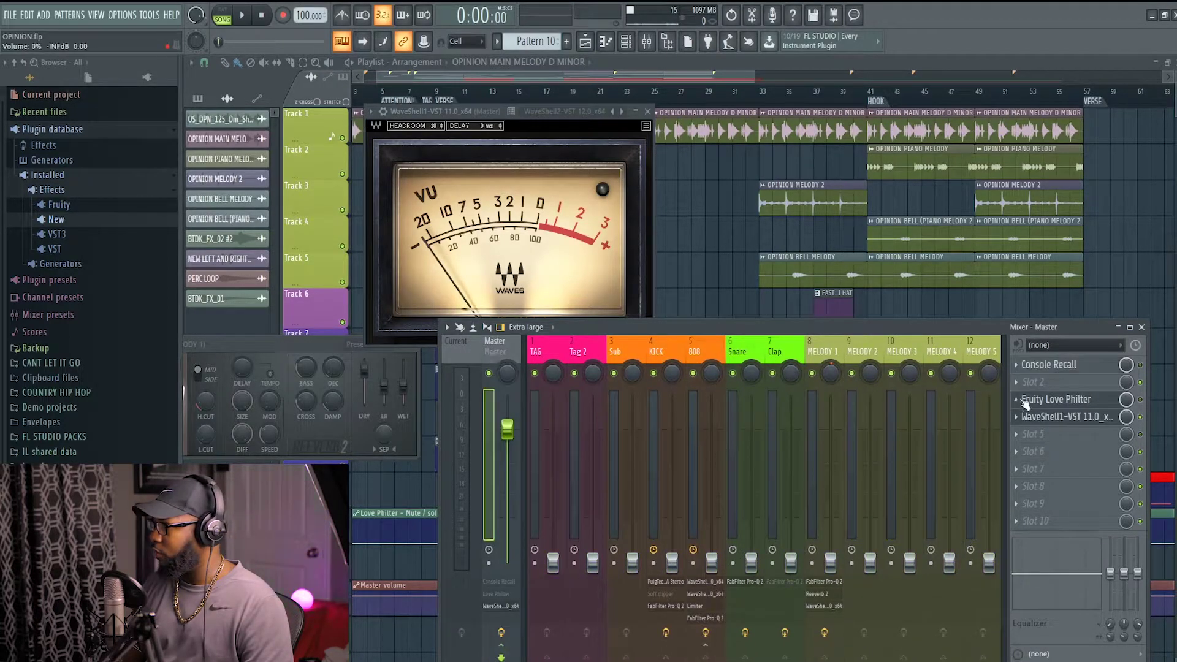
pyautogui.click(1077, 418)
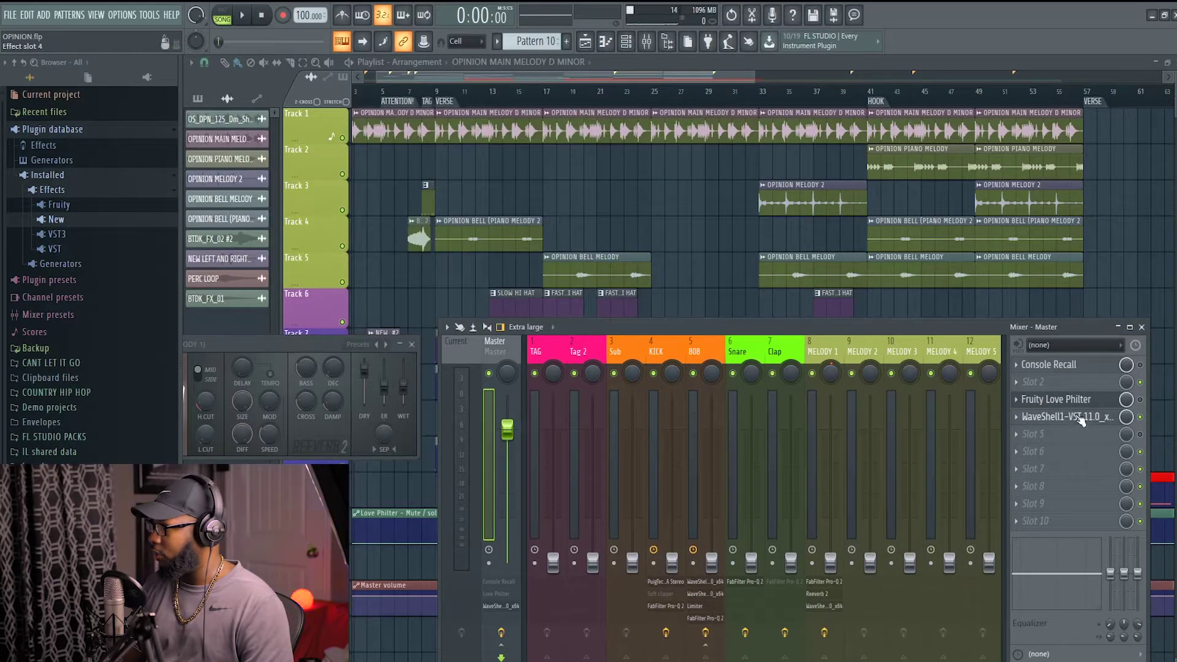
pyautogui.click(1076, 418)
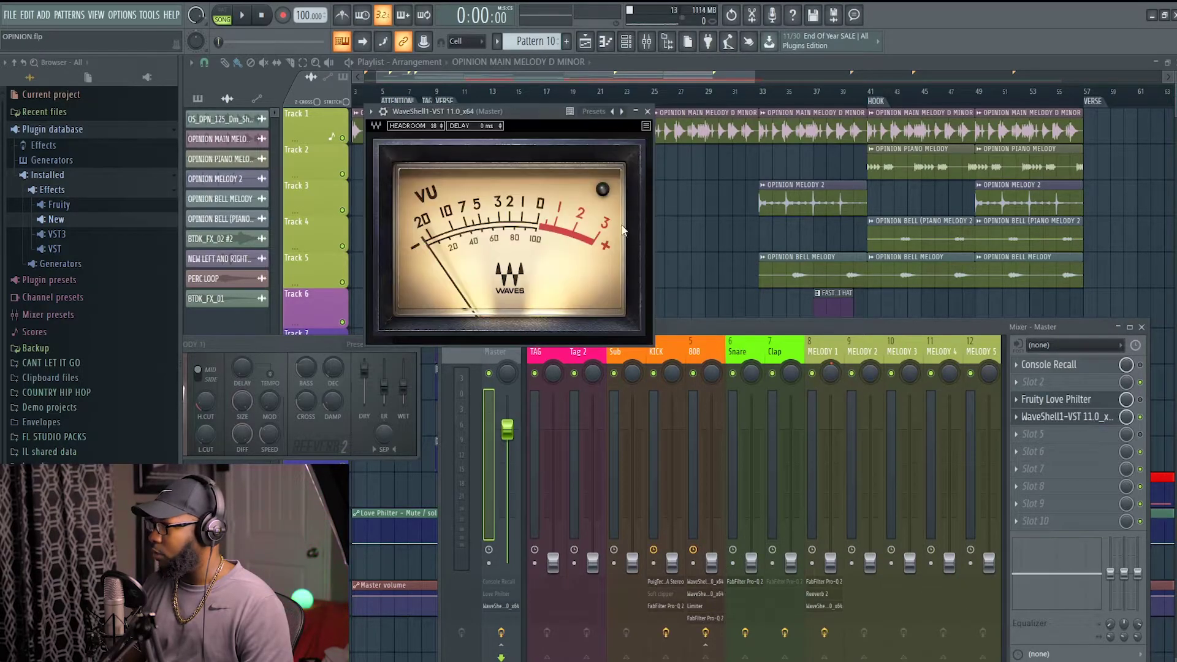
pyautogui.click(1141, 418)
pyautogui.click(1141, 419)
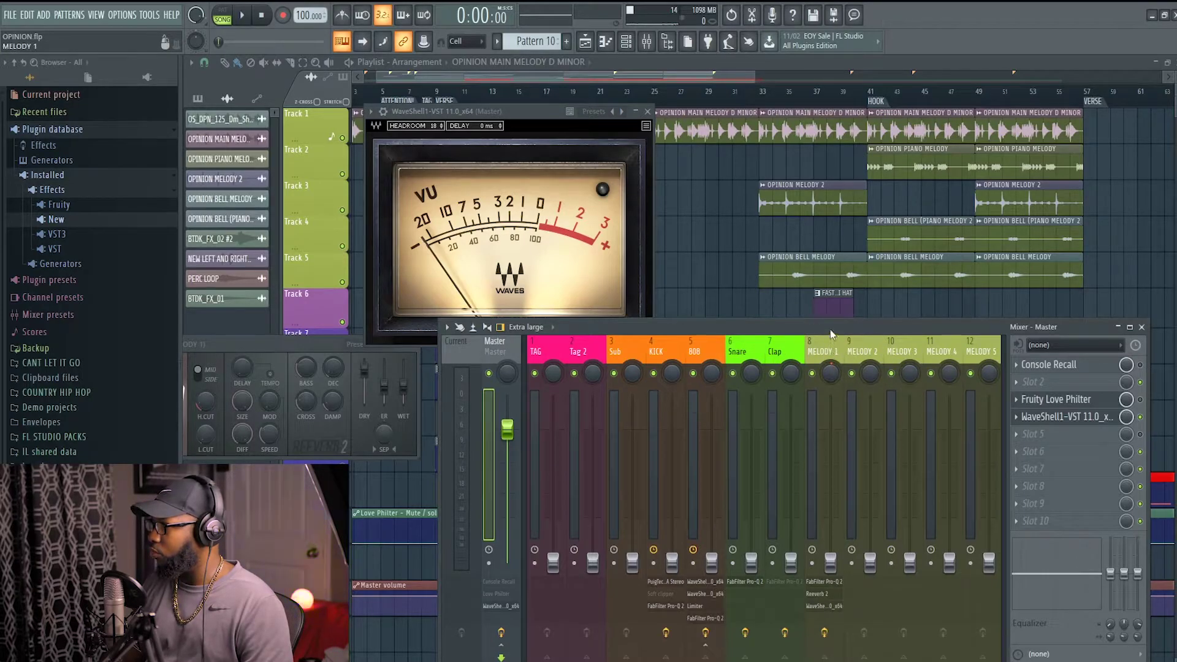
pyautogui.click(699, 353)
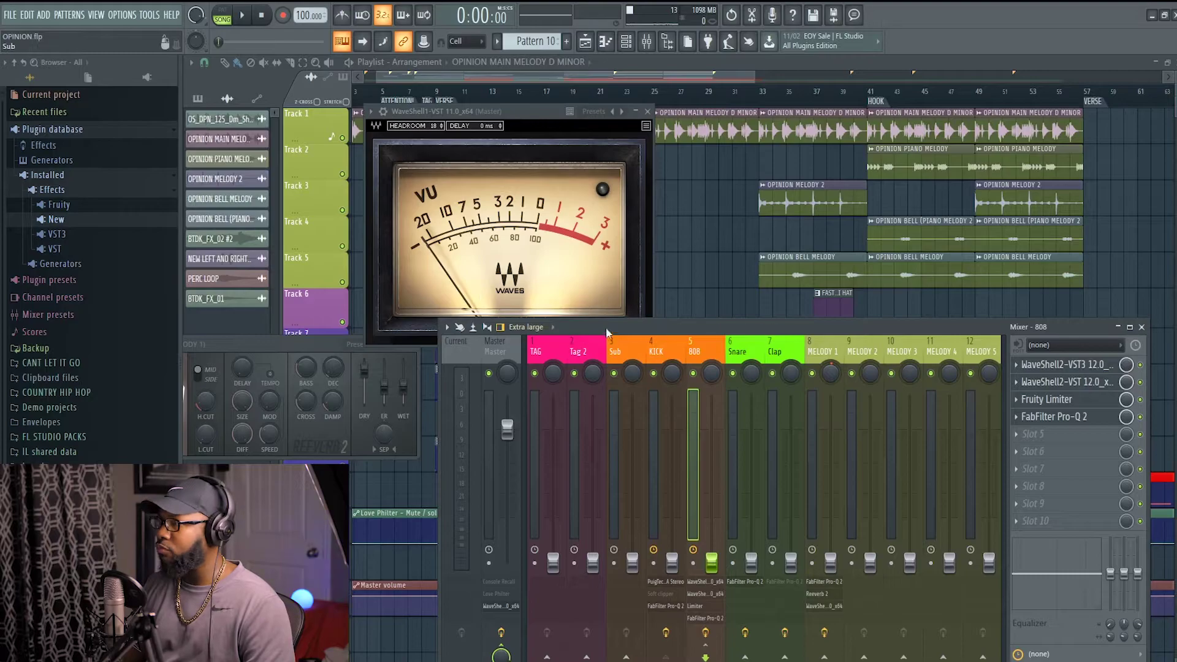
pyautogui.press('space')
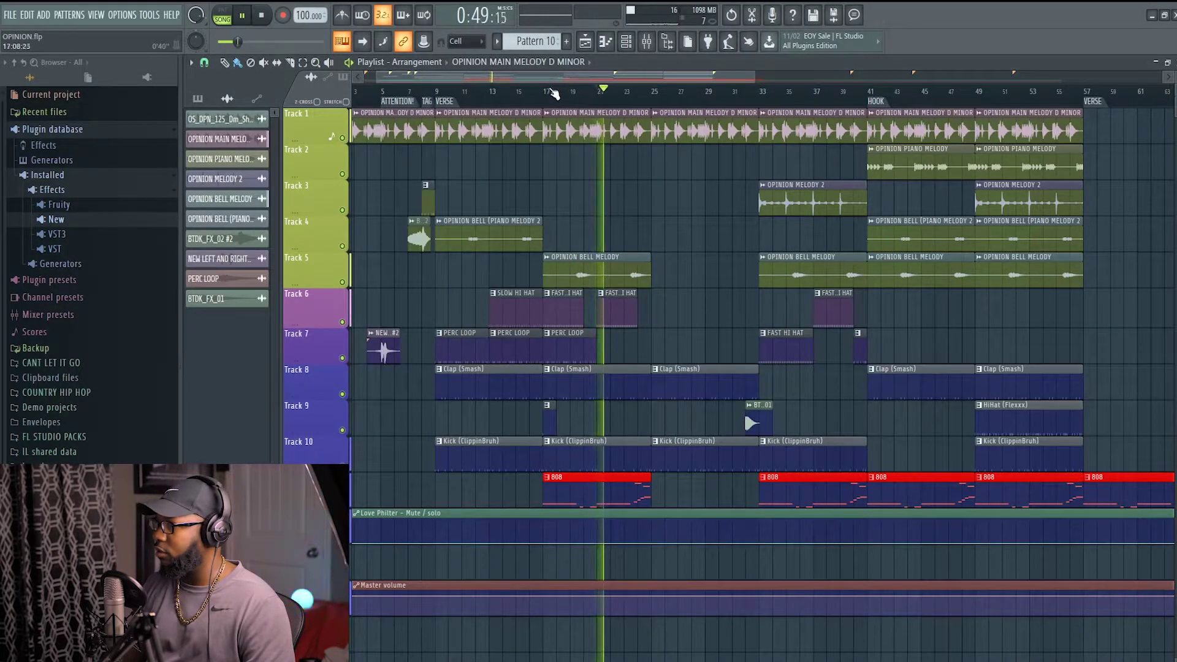
# - Play from bar 33 with the master VU meter showing and raise the 808 fader to -10.4 dB
pyautogui.click(762, 98)
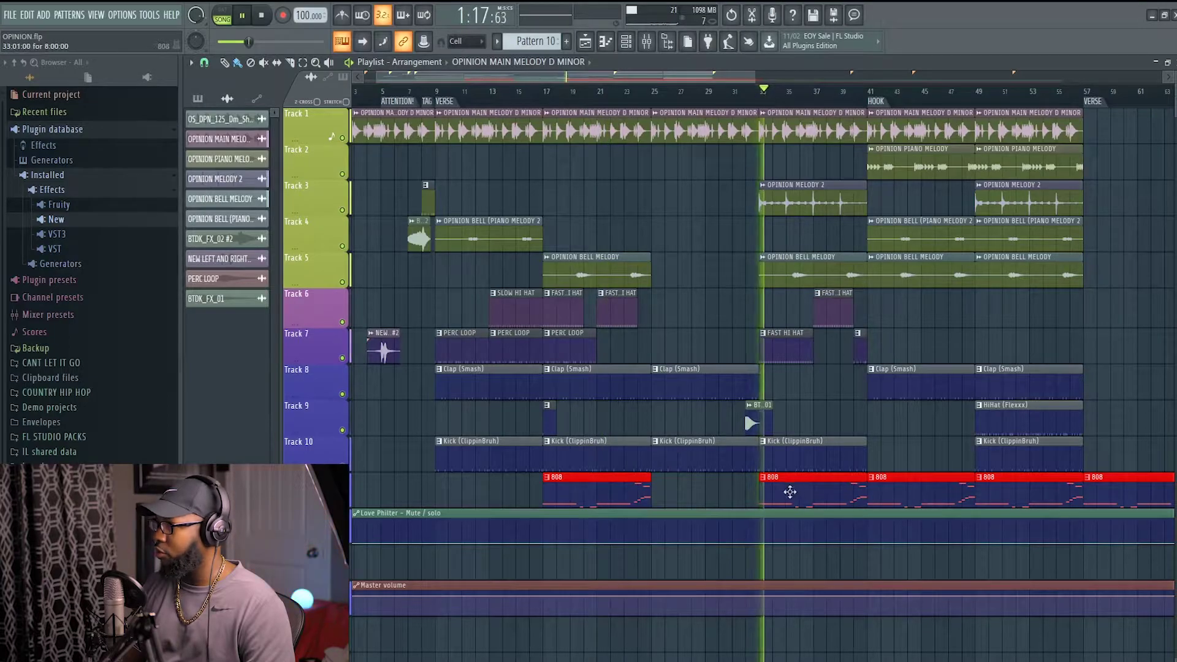
pyautogui.click(648, 42)
pyautogui.moveTo(612, 327); pyautogui.dragTo(542, 228)
pyautogui.click(414, 301)
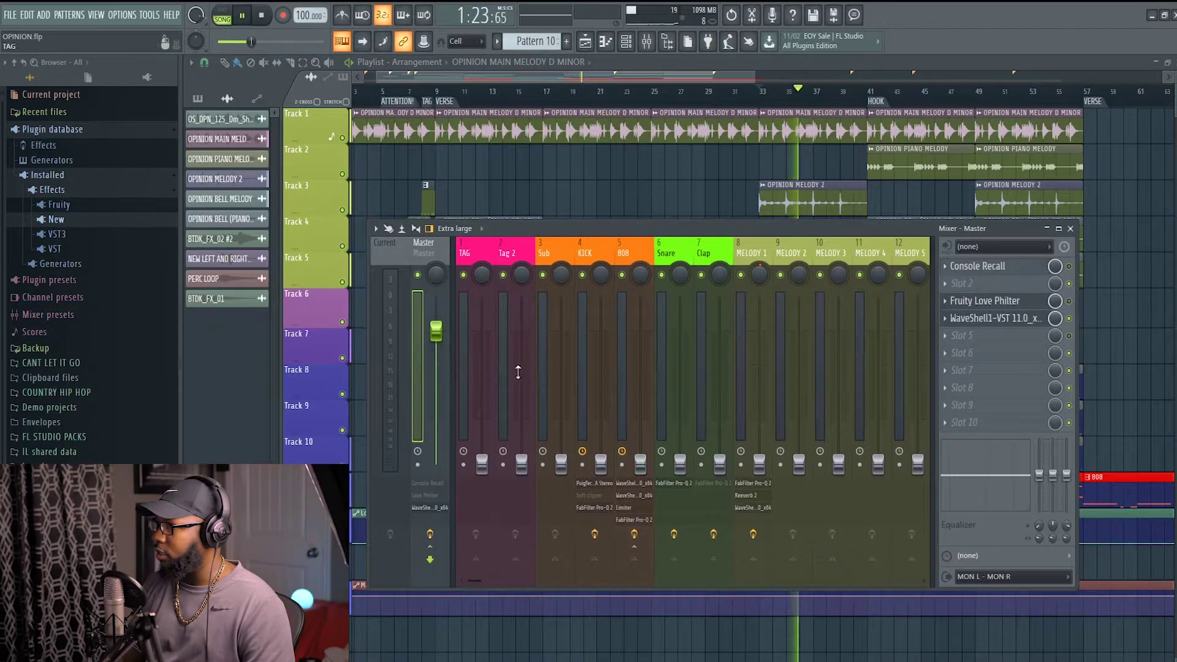
pyautogui.click(987, 318)
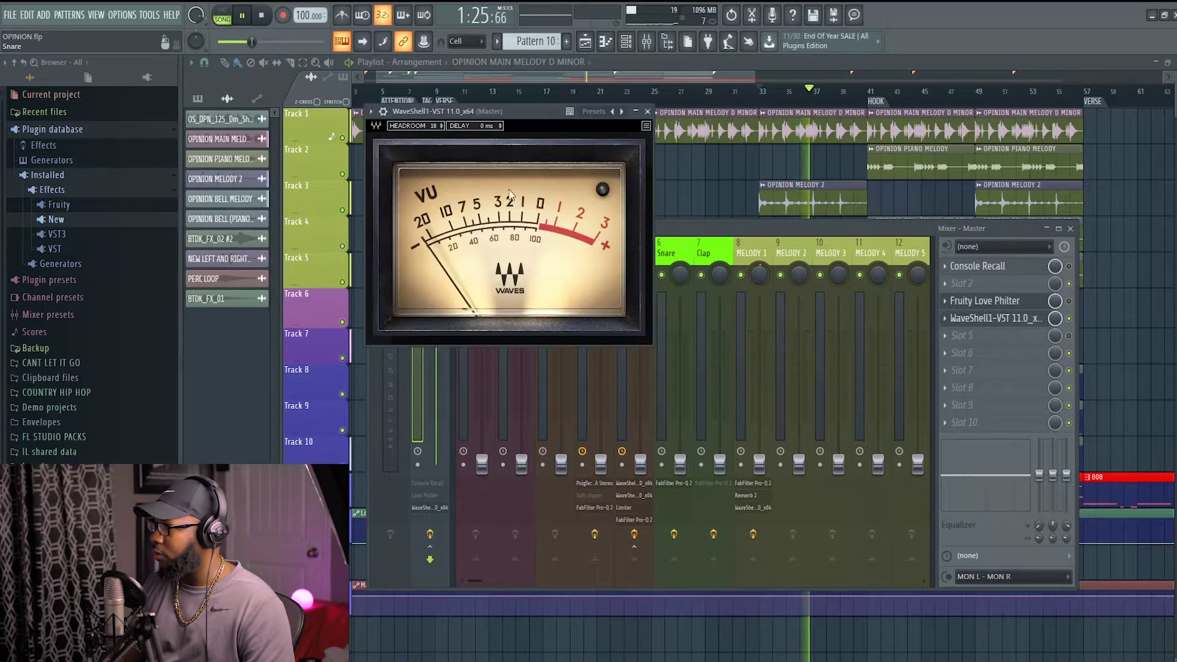
pyautogui.moveTo(682, 223); pyautogui.dragTo(689, 338)
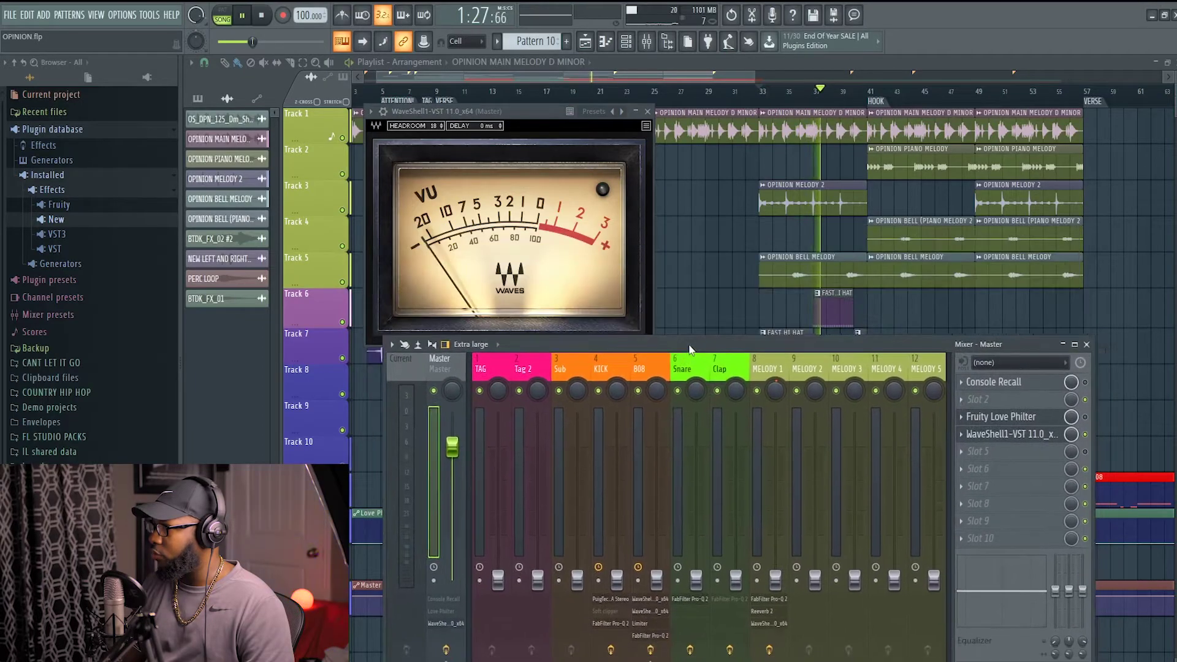
pyautogui.click(639, 366)
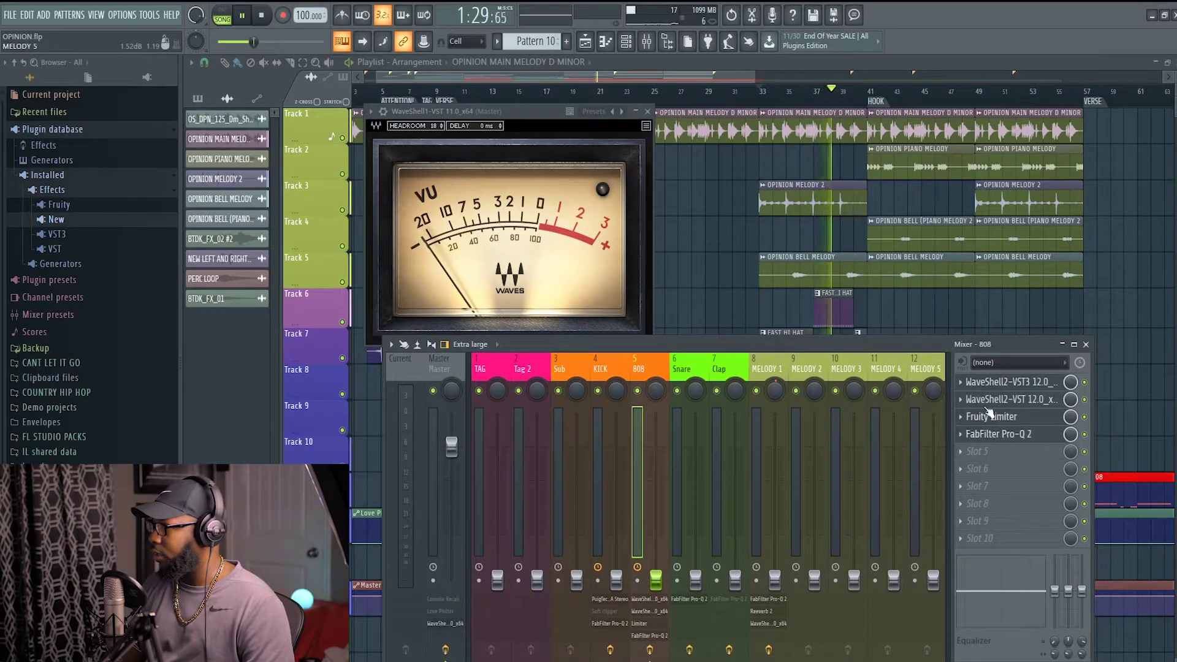
pyautogui.moveTo(655, 579); pyautogui.dragTo(655, 501)
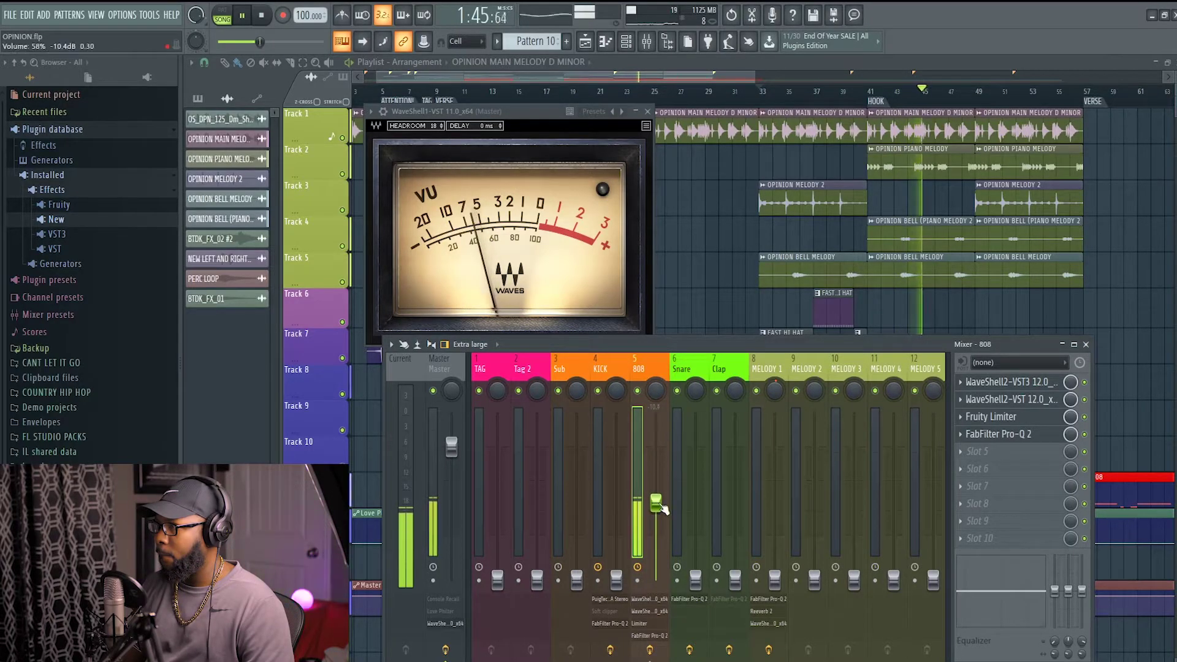
pyautogui.moveTo(655, 501); pyautogui.dragTo(661, 505)
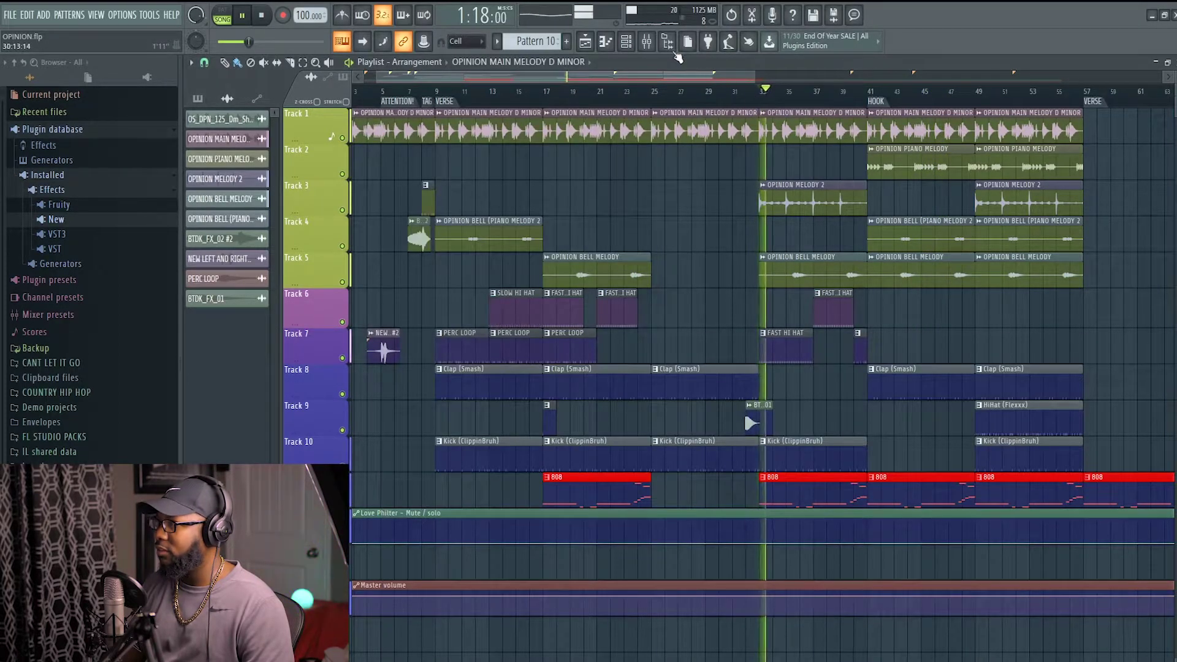
# - Open the master VU meter and raise the KICK fader to about 47%
pyautogui.click(646, 41)
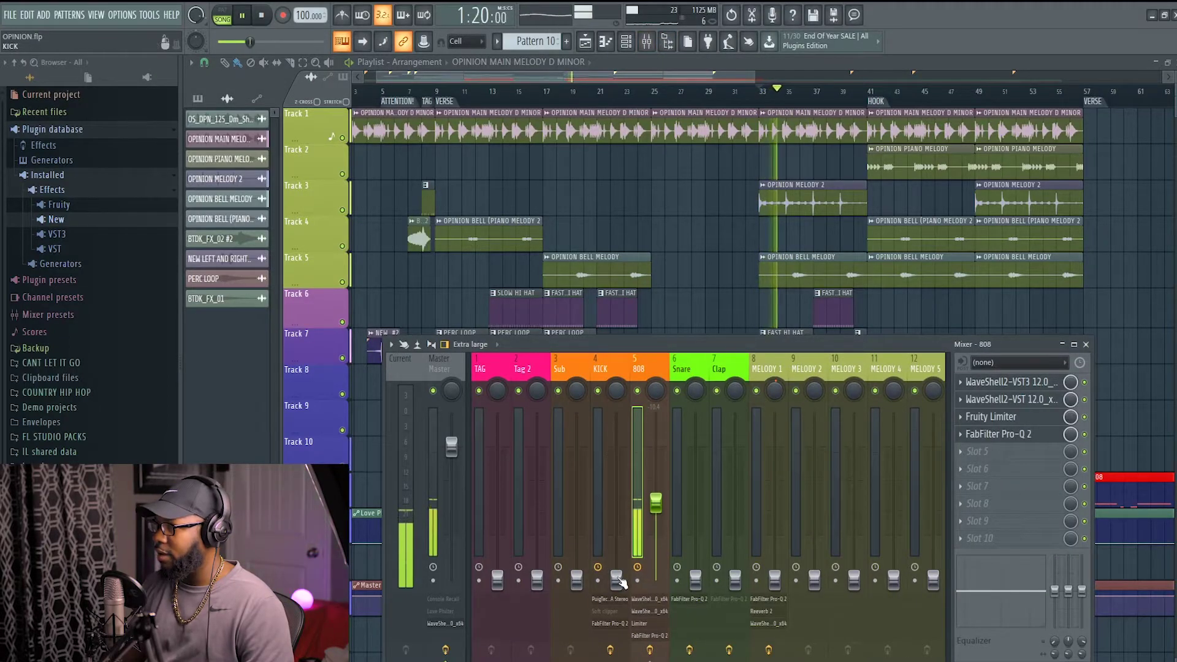
pyautogui.click(436, 412)
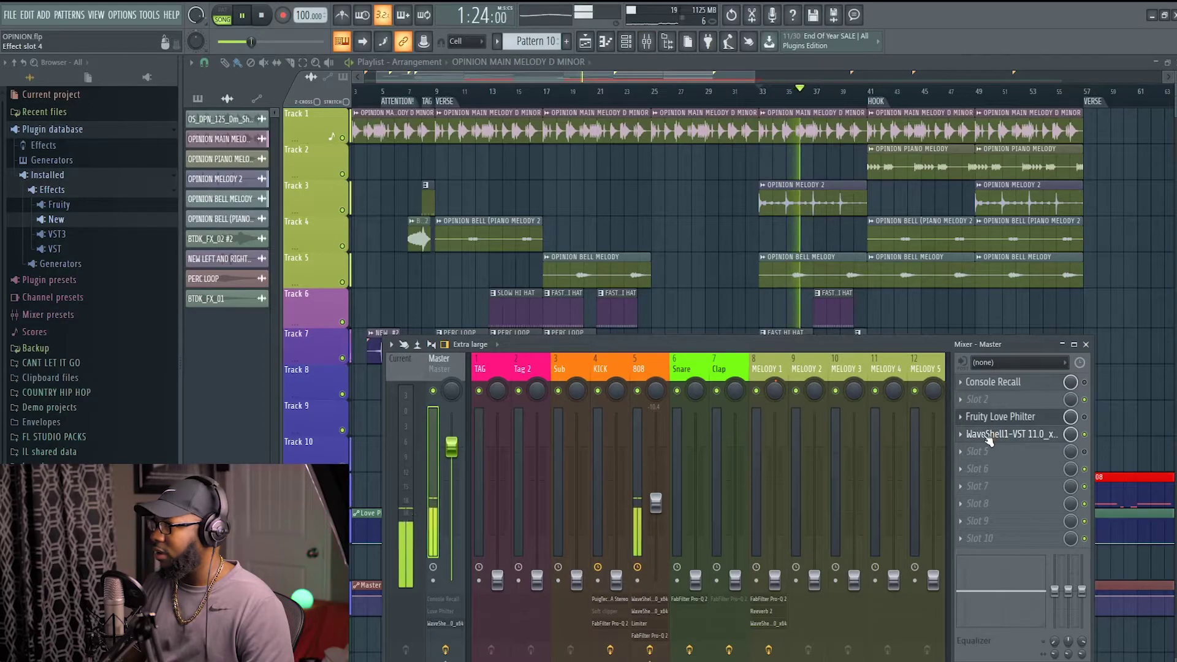
pyautogui.click(988, 435)
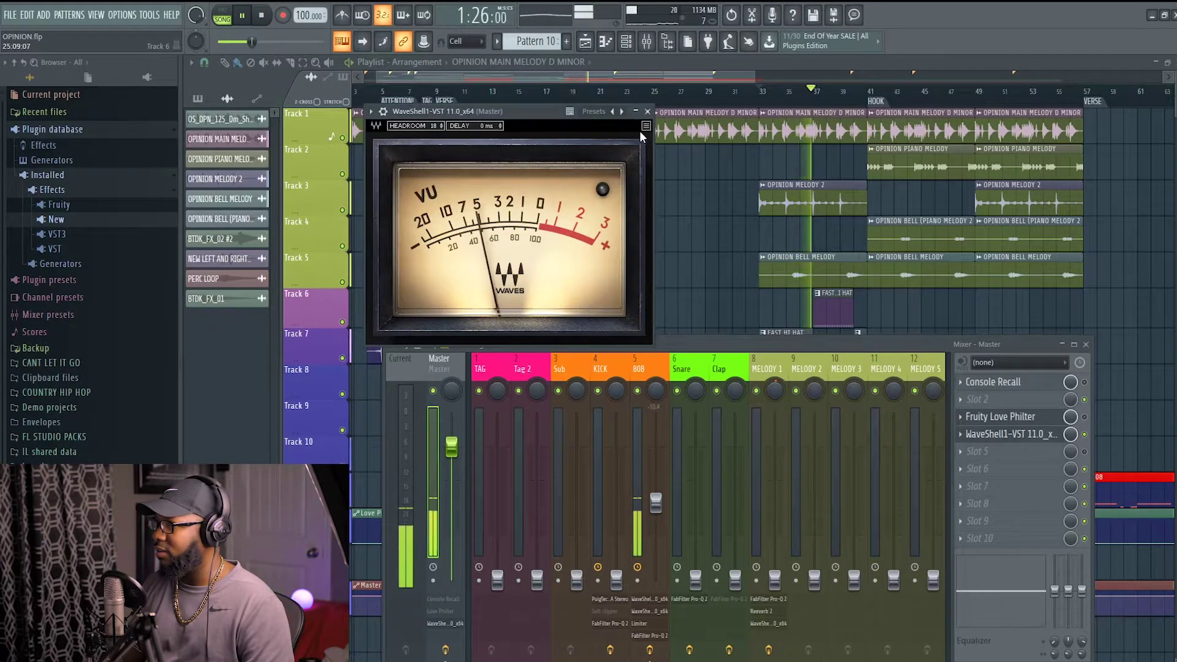
pyautogui.moveTo(542, 116); pyautogui.dragTo(390, 132)
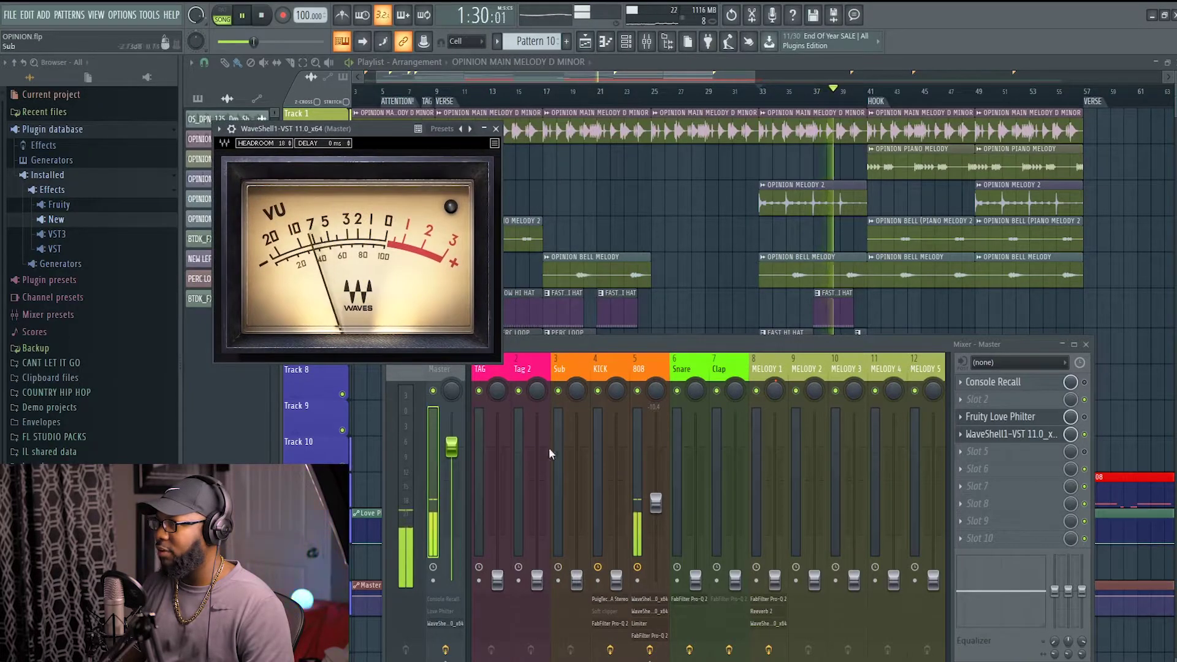
pyautogui.click(605, 374)
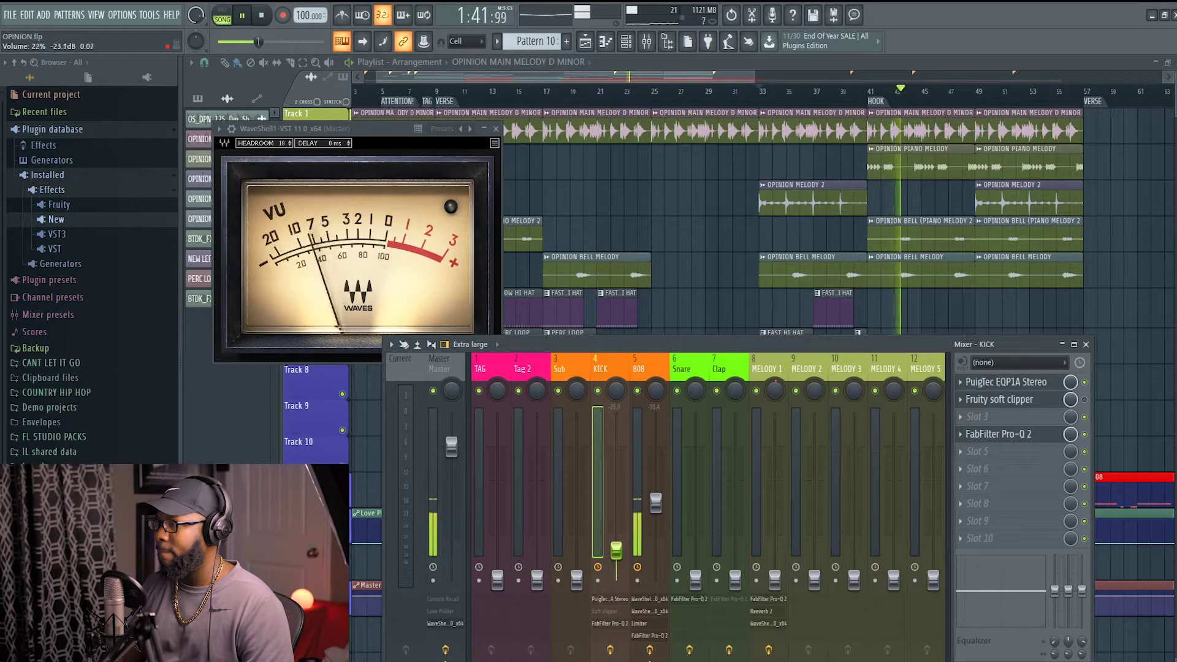
pyautogui.moveTo(616, 539); pyautogui.dragTo(616, 513)
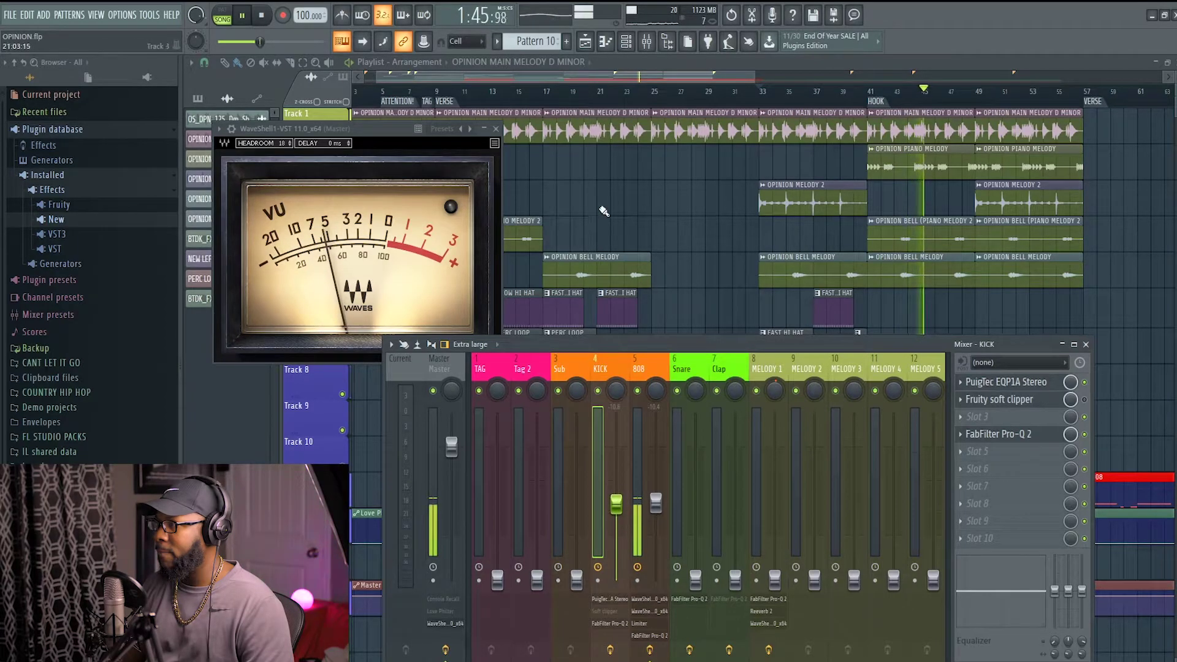
# - Replay from around bar 29 and pull the KICK fader down to about 34% (−18.1 dB)
pyautogui.click(512, 106)
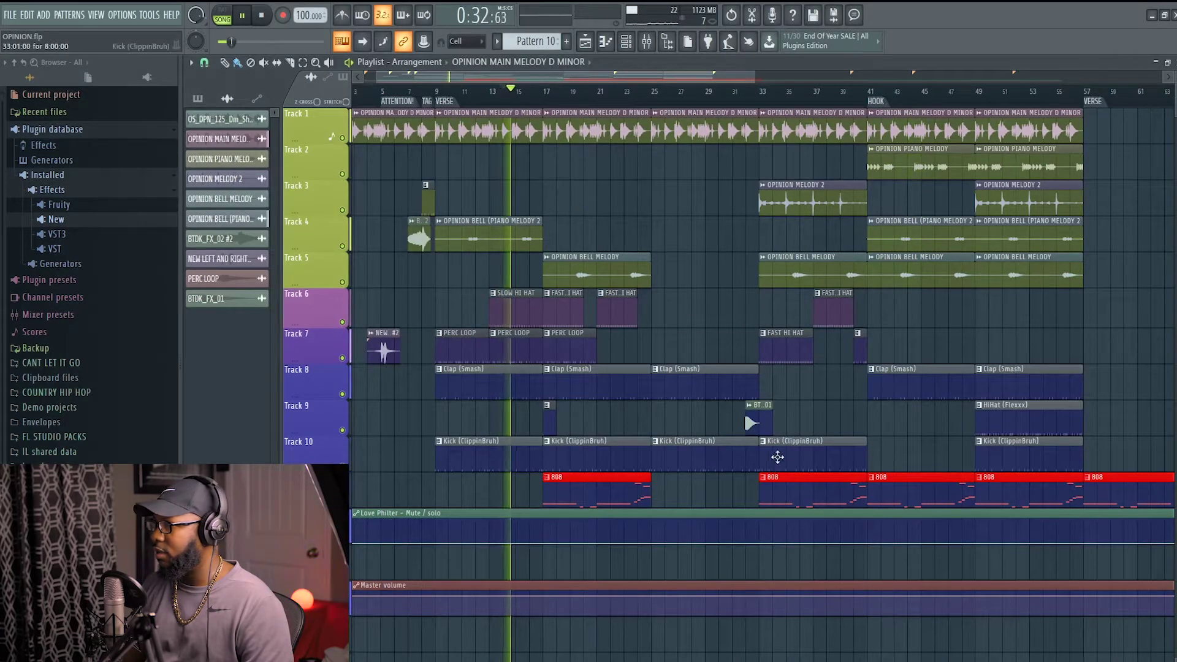
pyautogui.click(749, 98)
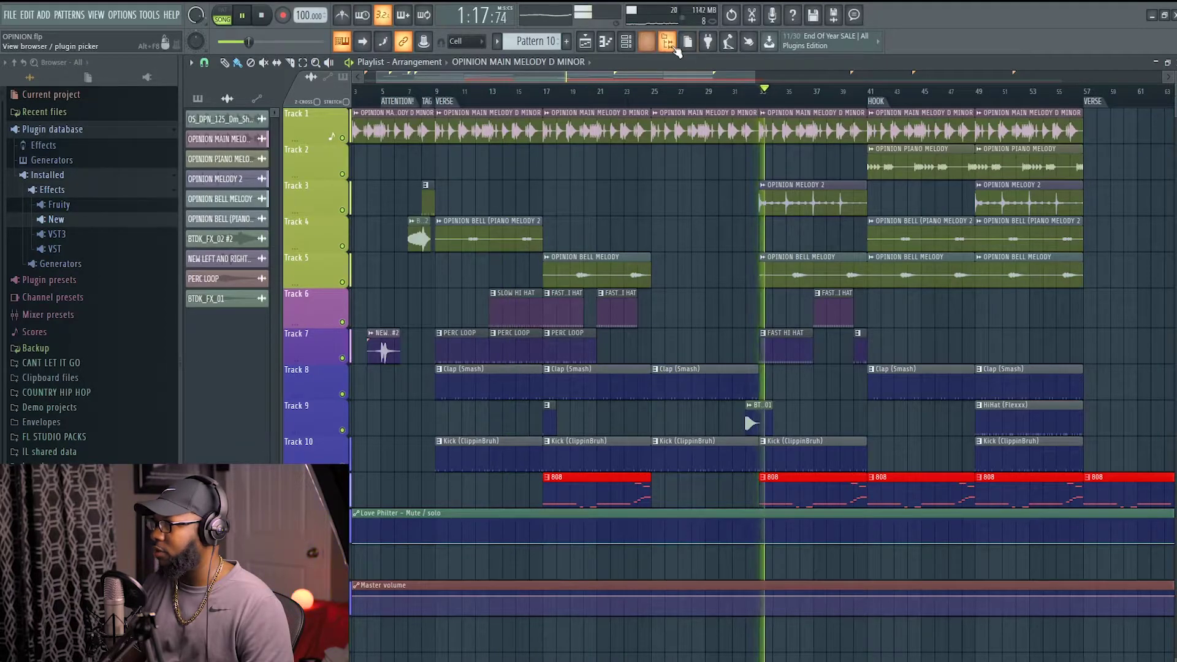
pyautogui.click(712, 98)
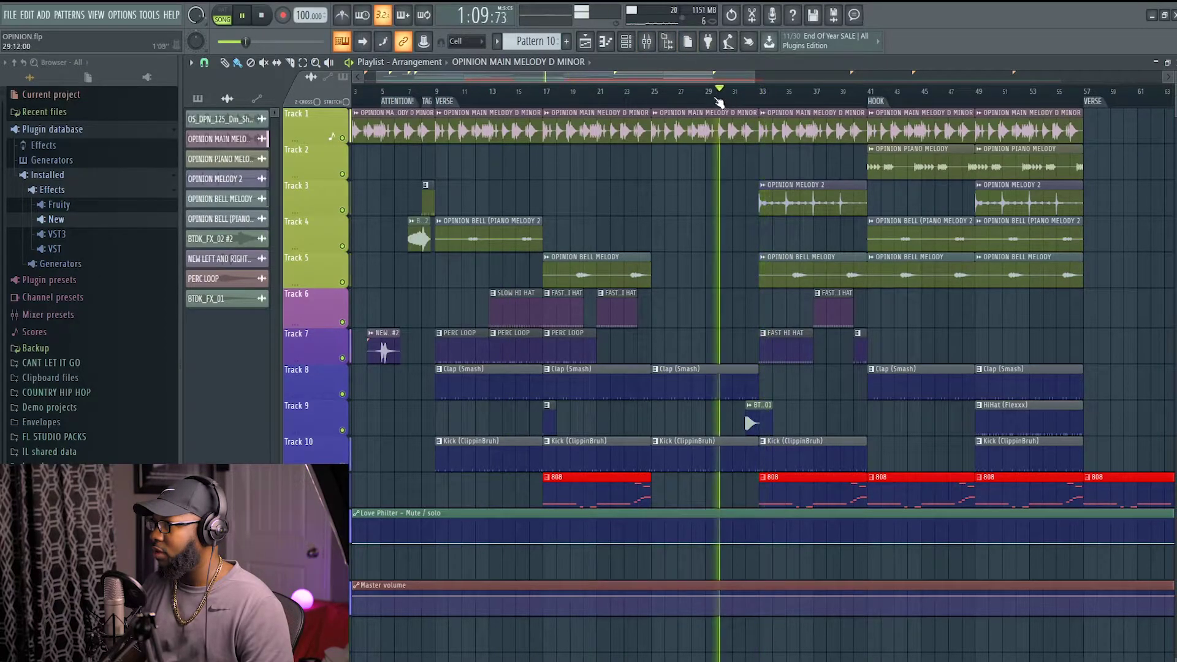
pyautogui.click(647, 49)
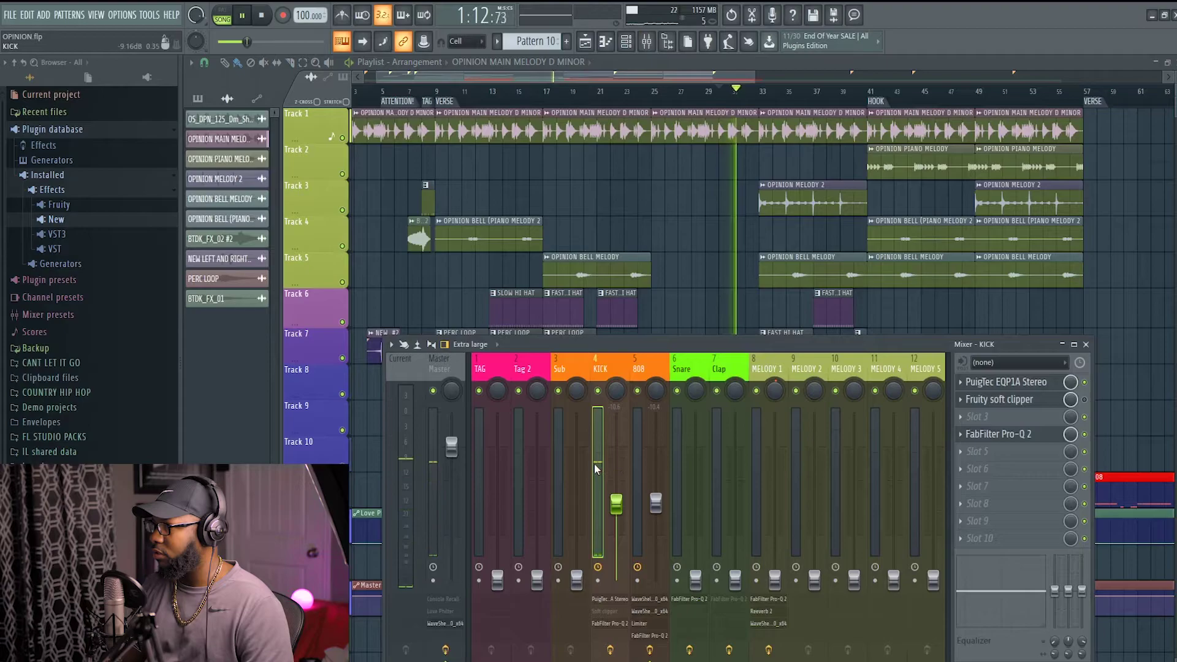
pyautogui.click(466, 440)
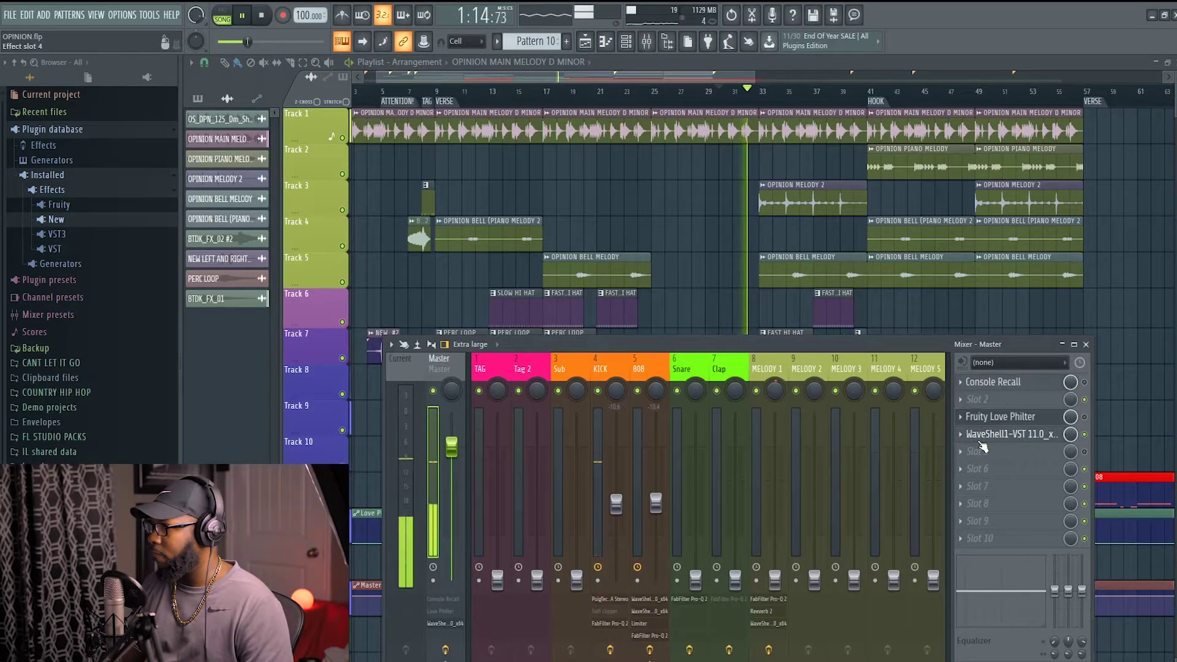
pyautogui.click(981, 435)
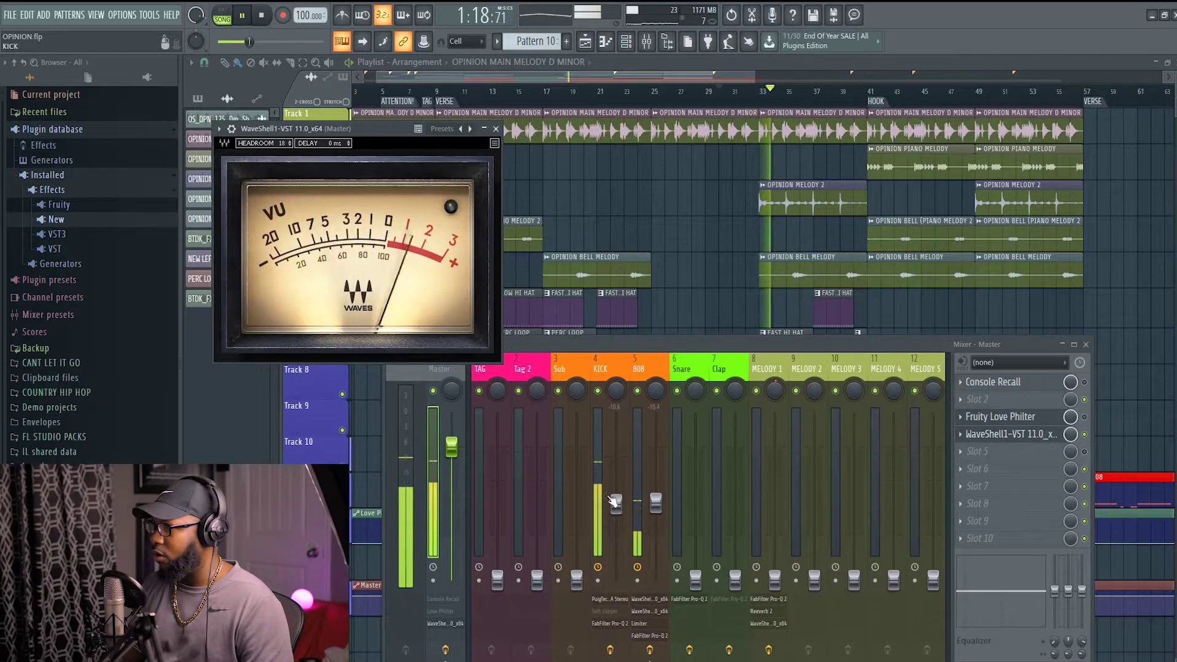
pyautogui.click(616, 503)
pyautogui.moveTo(616, 504); pyautogui.dragTo(616, 540)
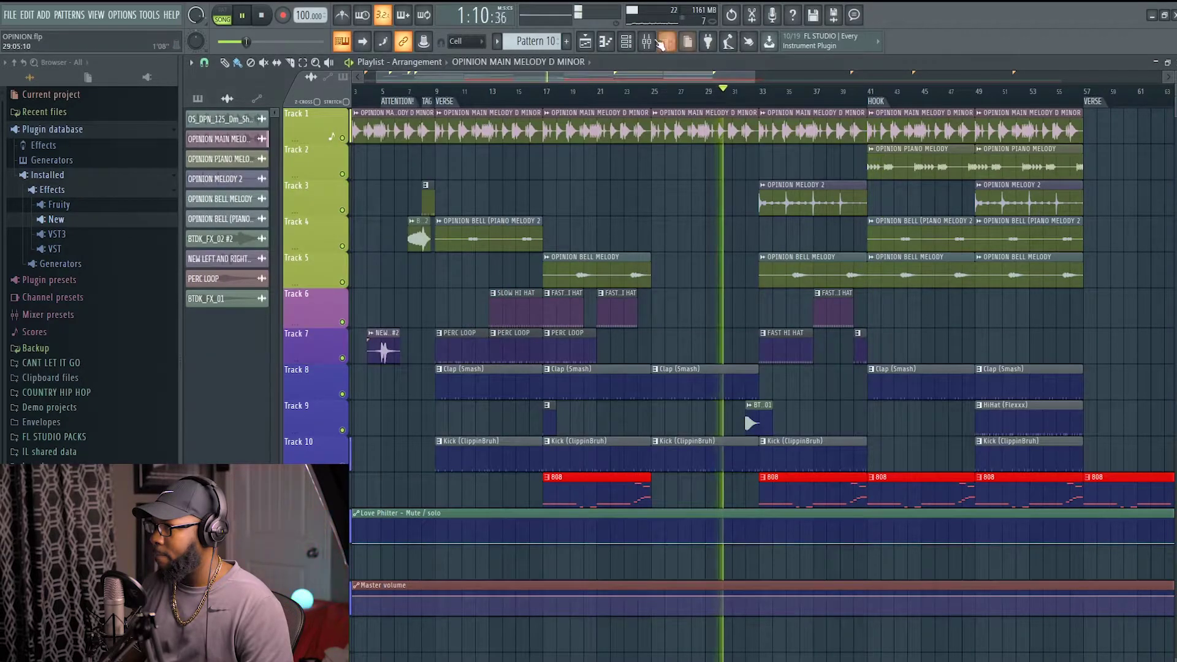
pyautogui.click(647, 41)
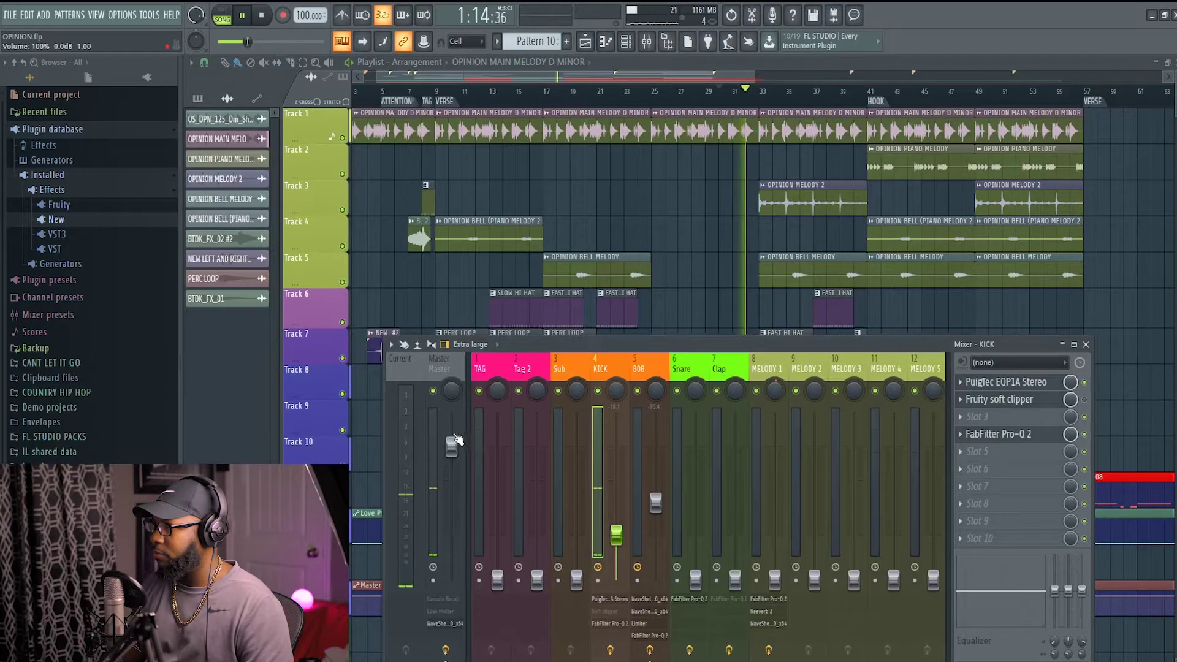
pyautogui.click(436, 429)
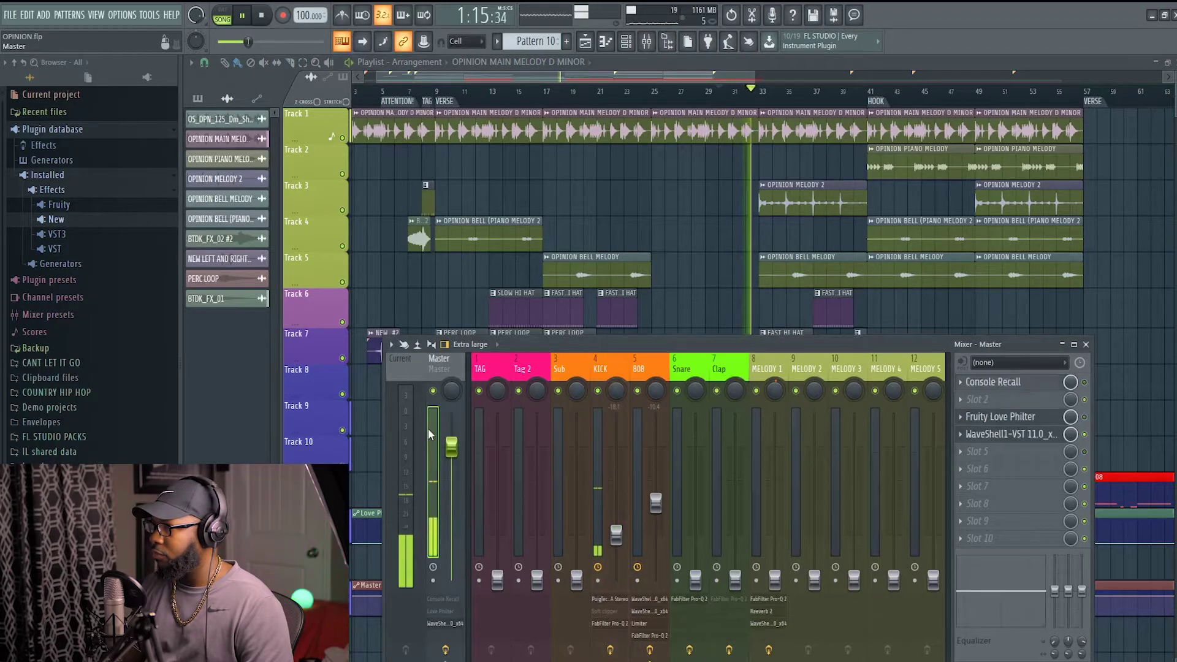
pyautogui.click(608, 366)
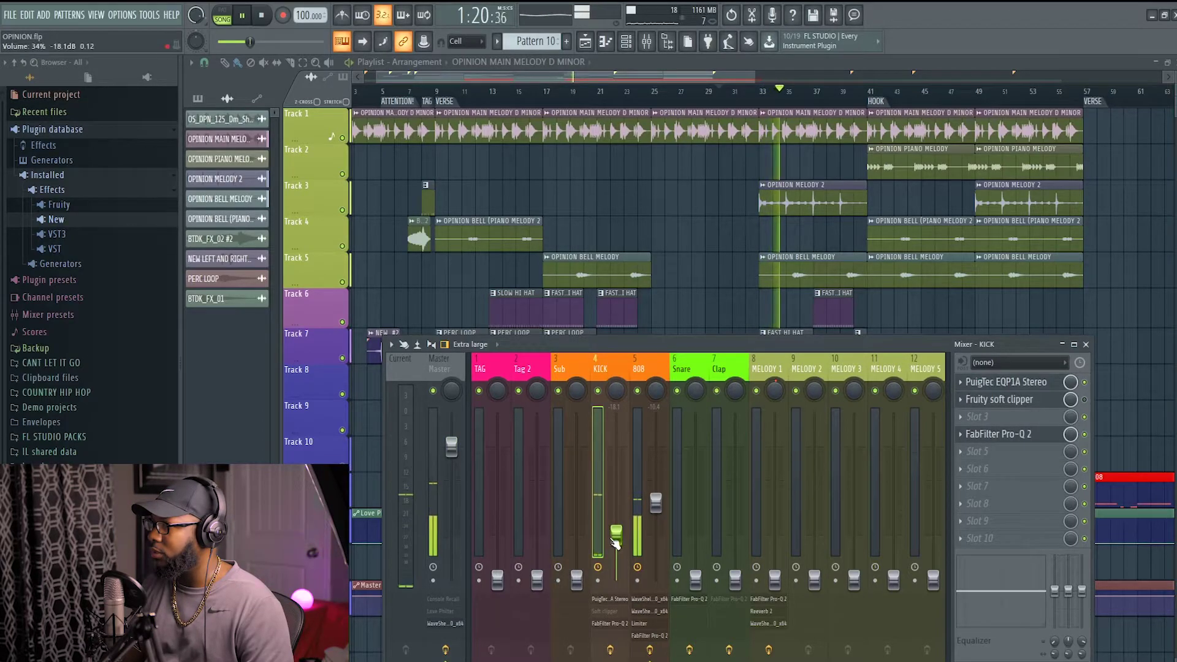
pyautogui.click(435, 417)
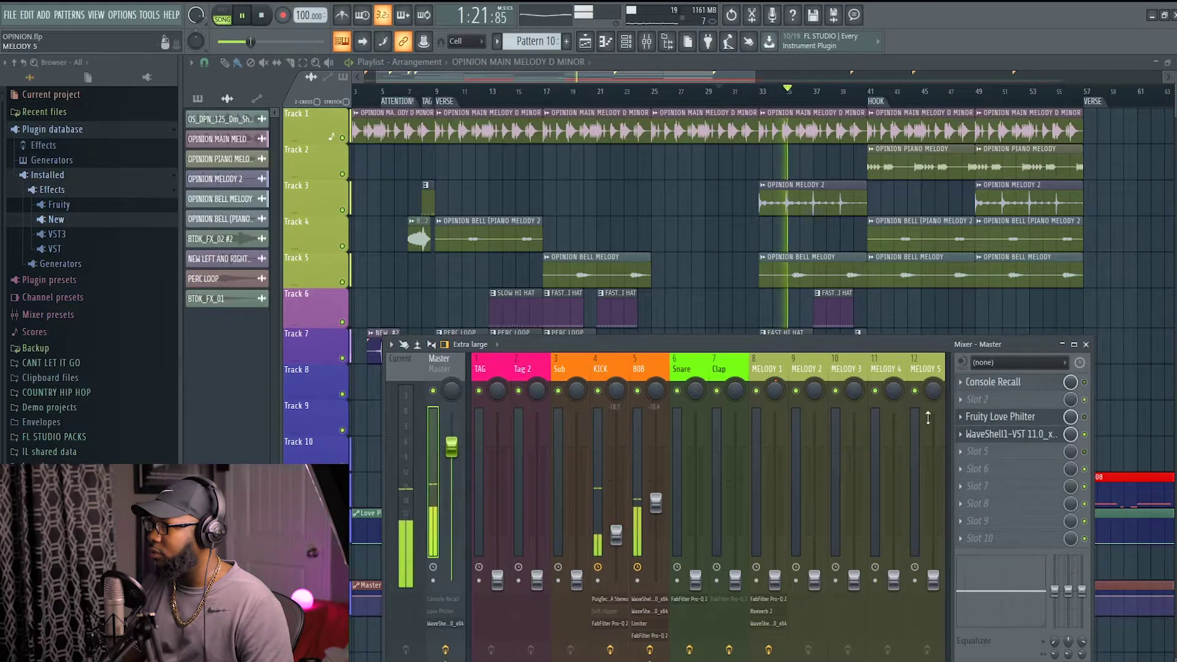
pyautogui.click(996, 436)
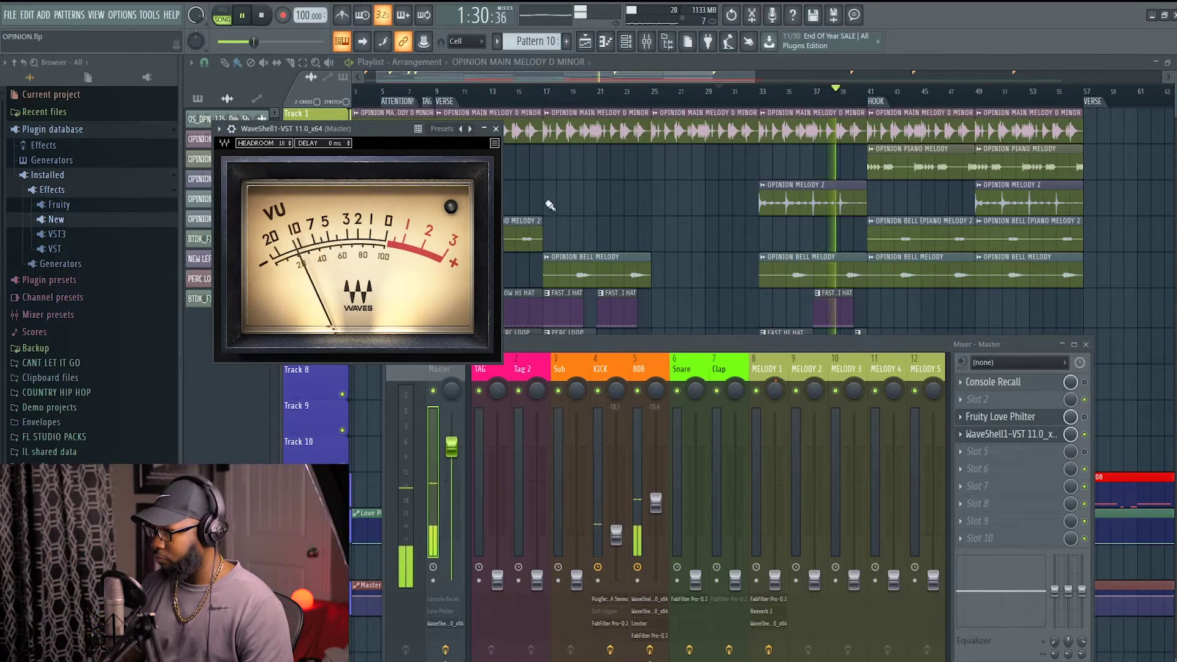
# - Select the 808 insert and open its Fruity Limiter window
pyautogui.click(641, 466)
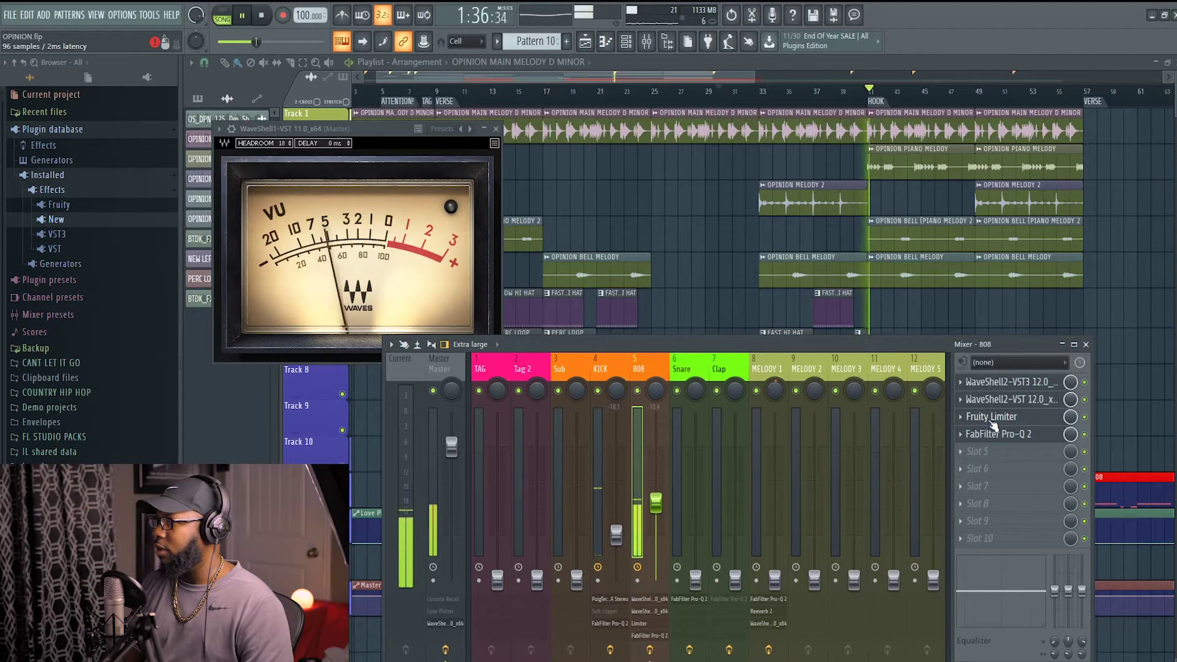
pyautogui.click(991, 418)
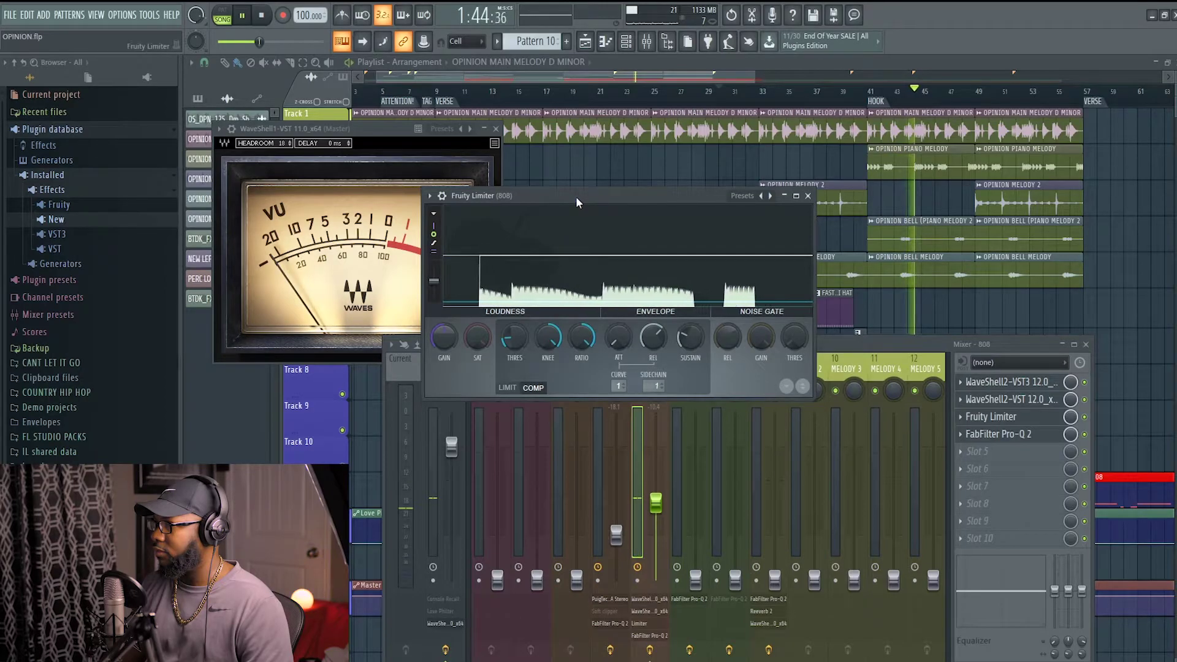
# - Turn the 808 Fruity Limiter's COMP threshold up to −15.7 dB
pyautogui.moveTo(576, 196); pyautogui.dragTo(652, 201)
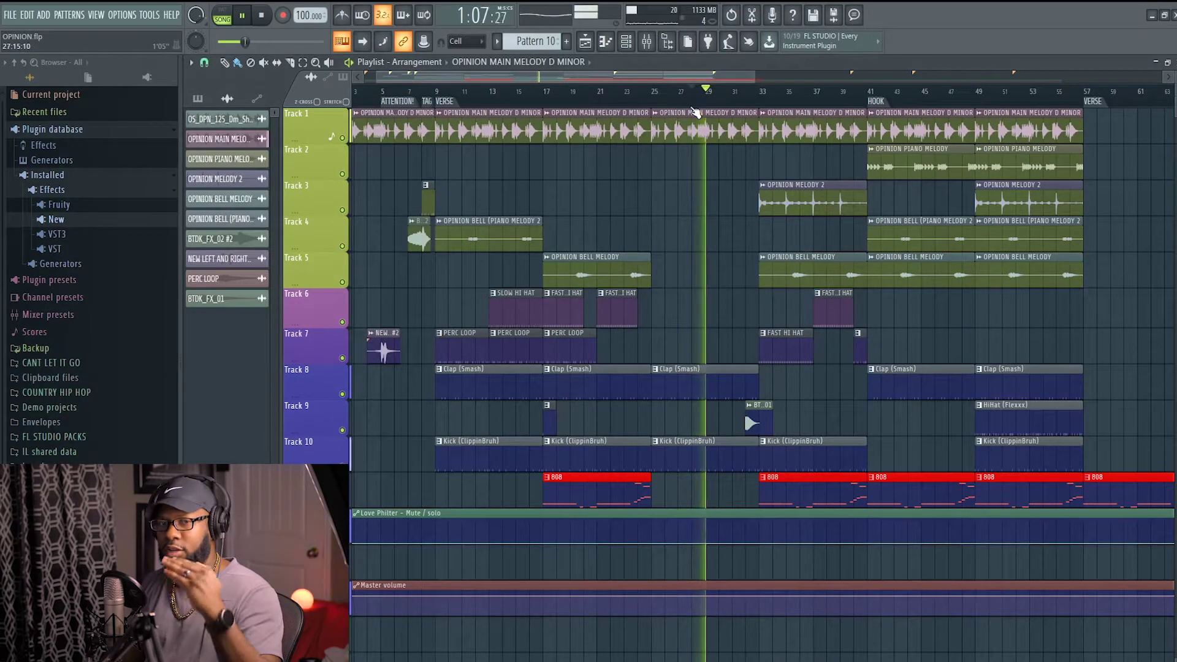
pyautogui.click(646, 42)
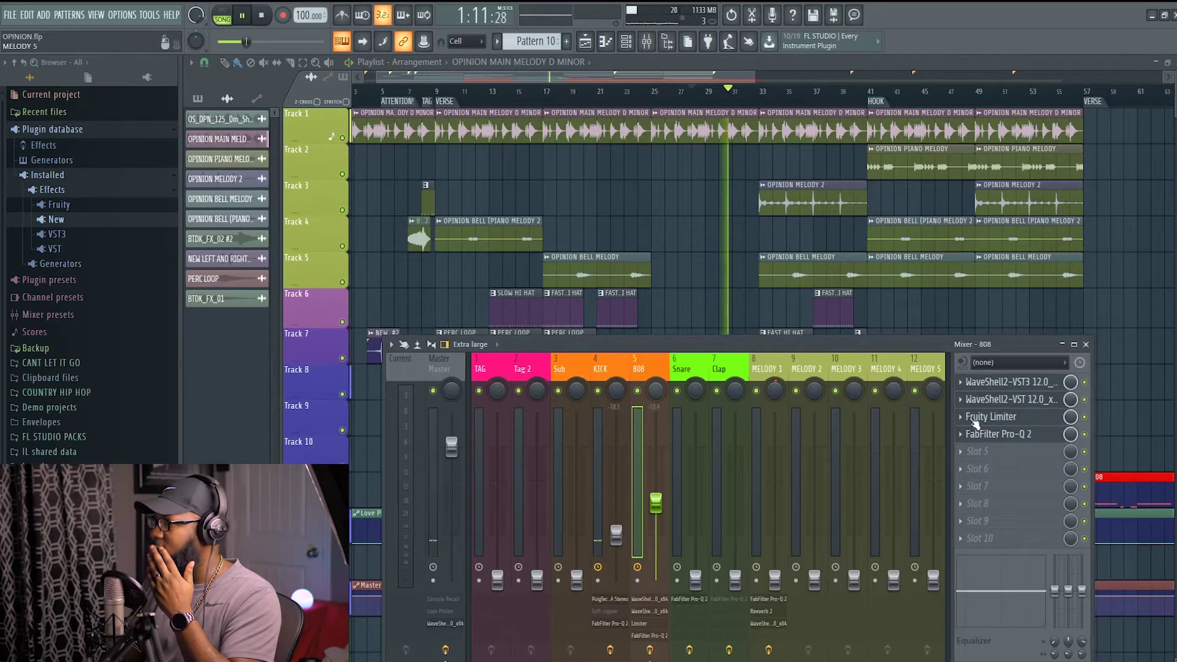
pyautogui.click(987, 418)
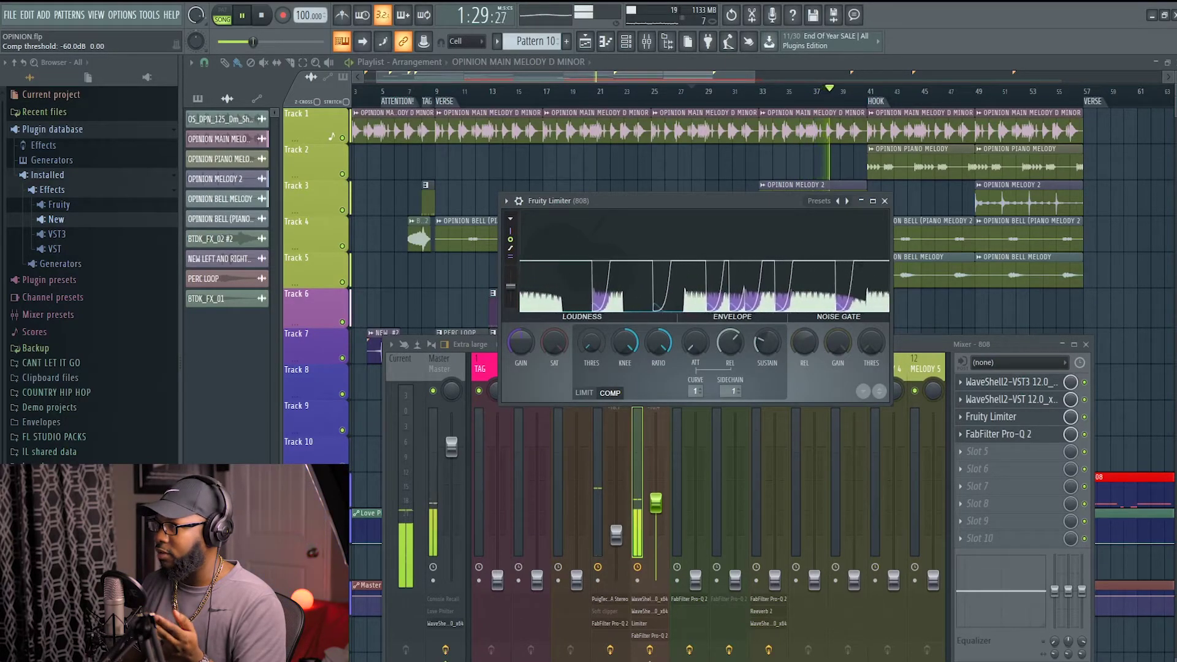
pyautogui.moveTo(590, 342)
pyautogui.mouseDown()
pyautogui.moveTo(590, 319)
pyautogui.moveTo(591, 330)
pyautogui.mouseUp()
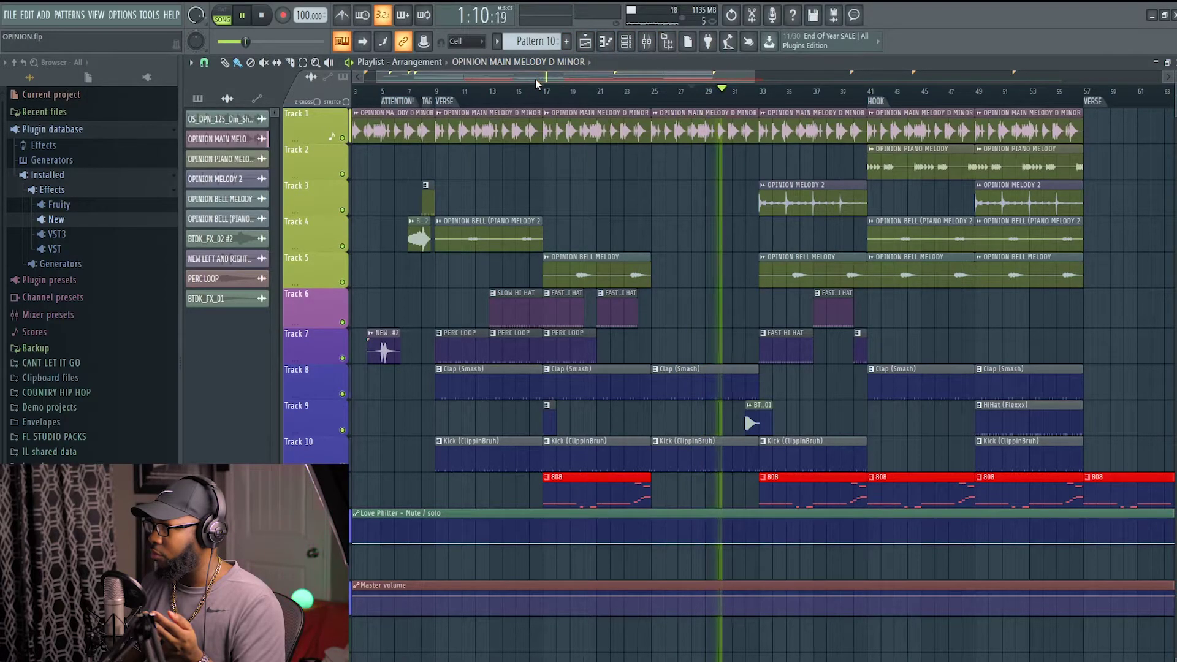
# - Retune the 808 Fruity Limiter's THRES knob down to about -24.8 dB, with the mixer in front
pyautogui.click(646, 41)
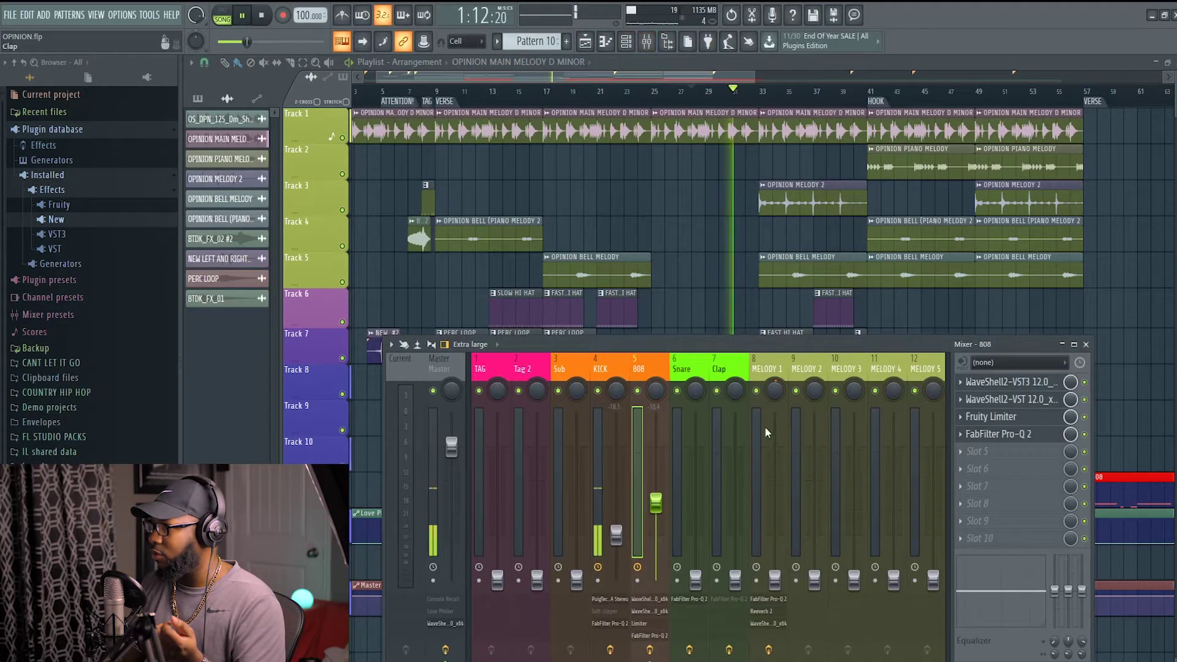
pyautogui.click(1007, 418)
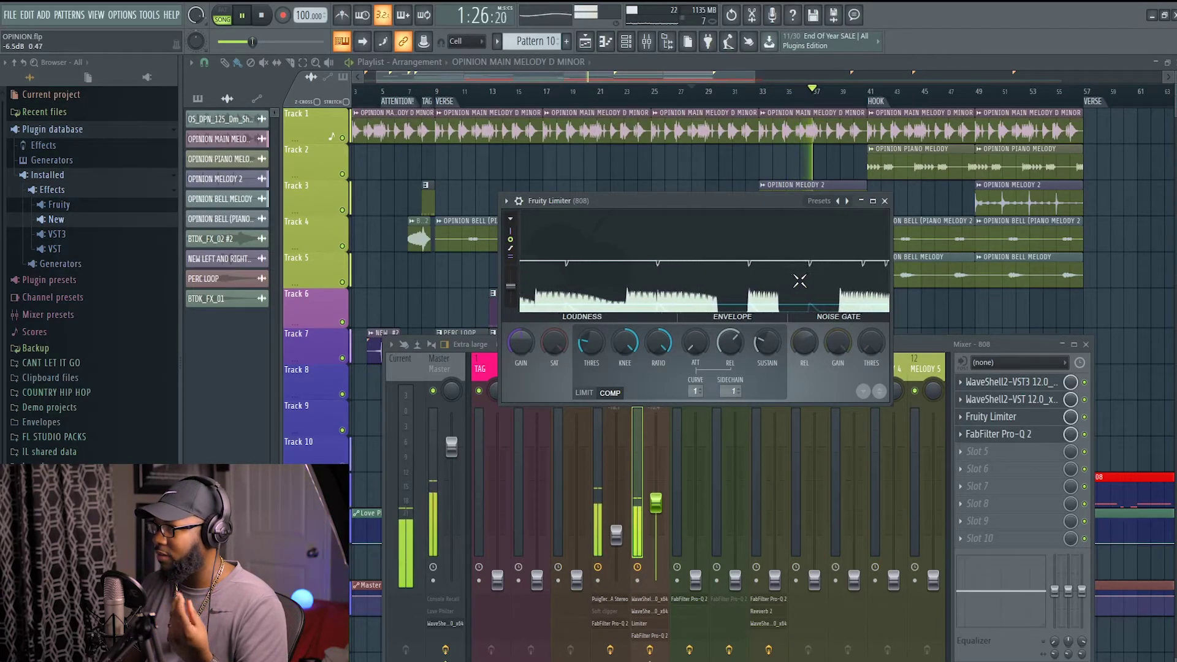
pyautogui.moveTo(590, 347); pyautogui.dragTo(589, 359)
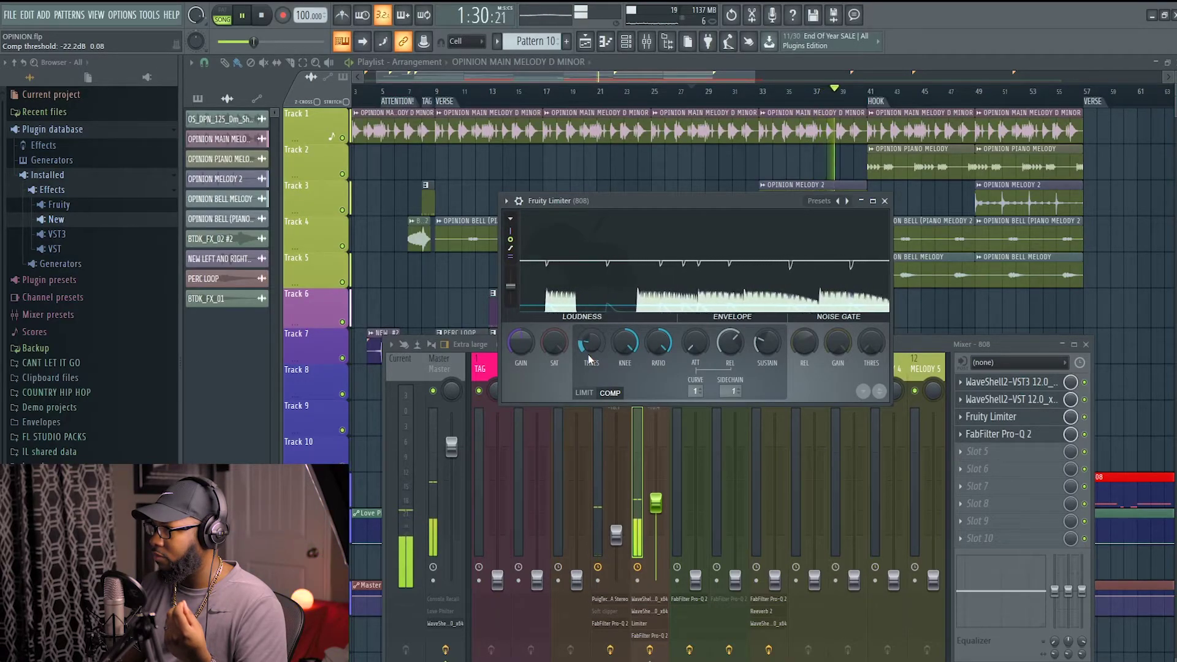
pyautogui.moveTo(587, 355); pyautogui.dragTo(588, 334)
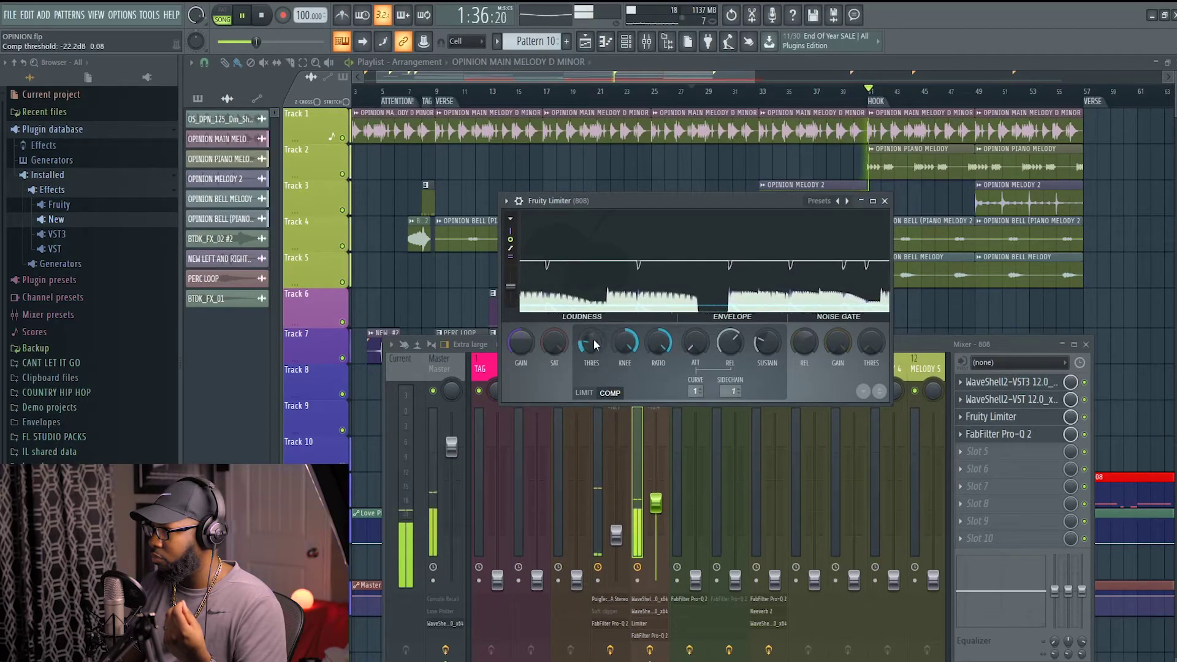
pyautogui.moveTo(594, 345); pyautogui.dragTo(594, 352)
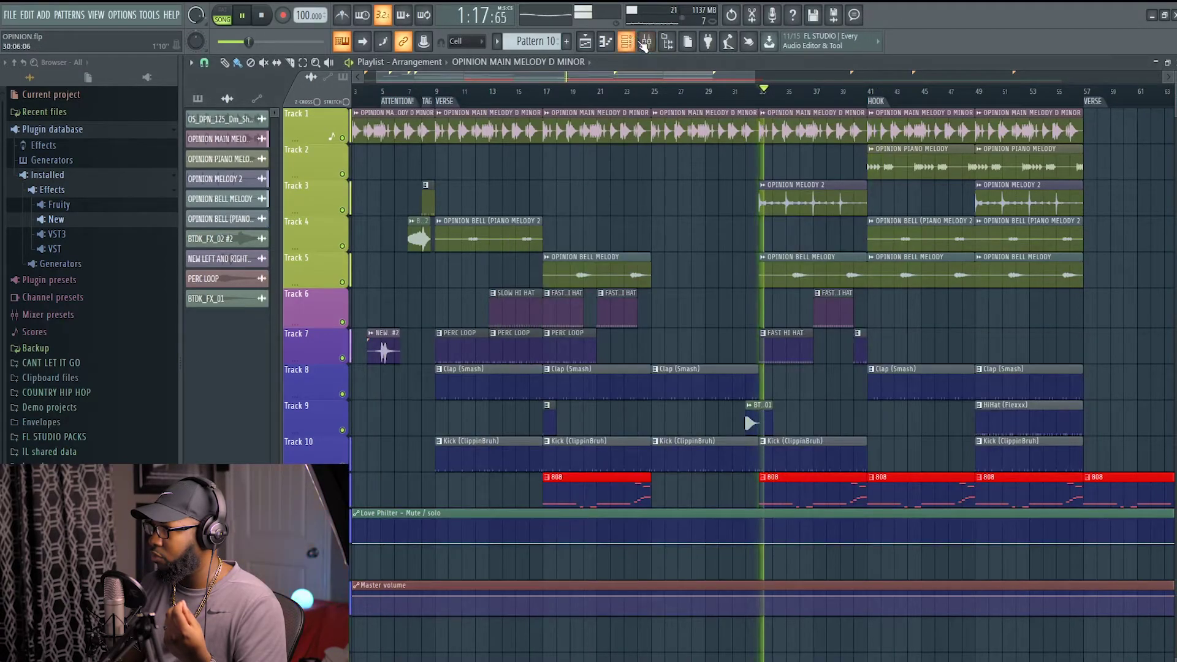
pyautogui.click(645, 42)
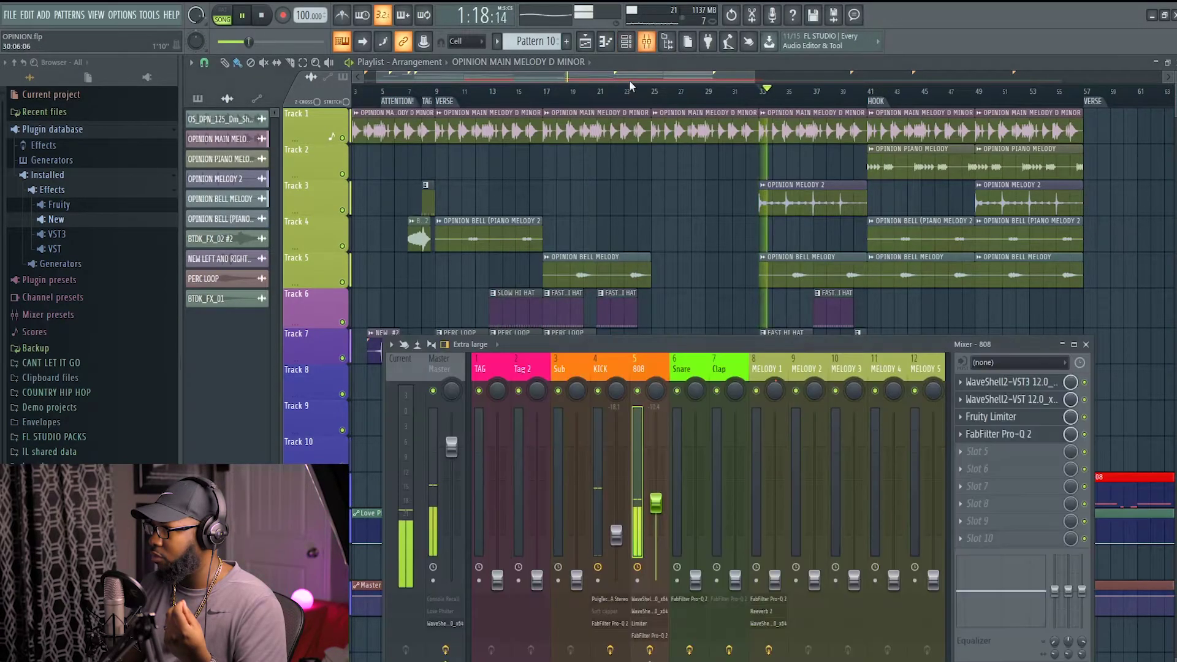
pyautogui.click(1014, 419)
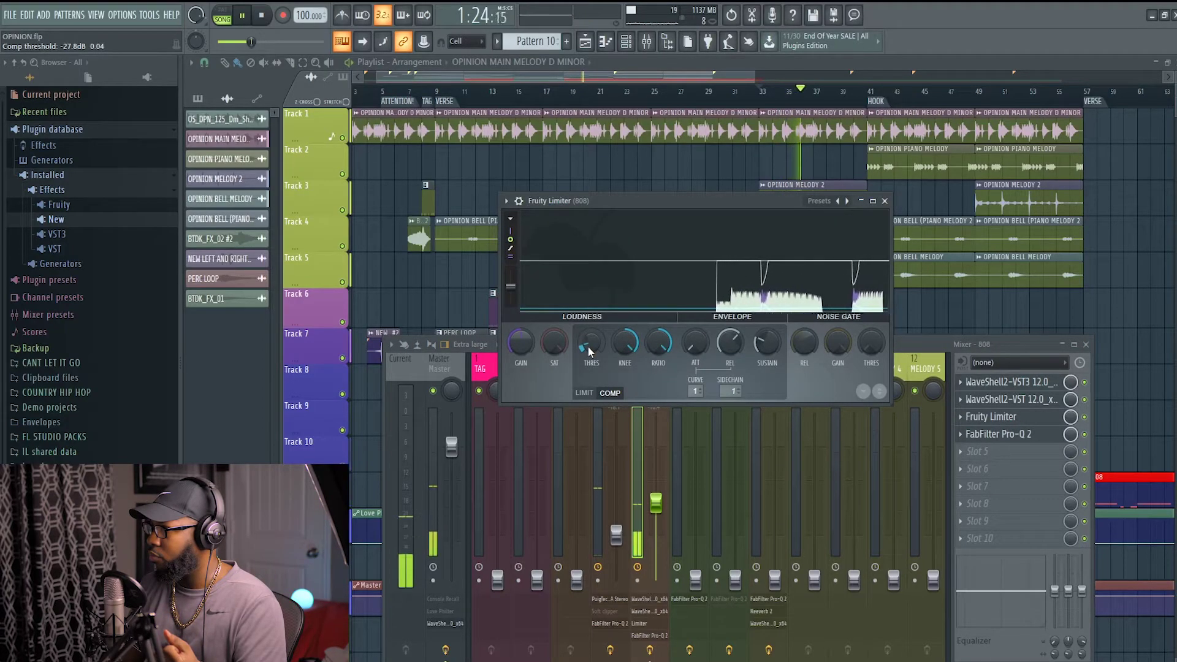
pyautogui.scroll(3, 589, 351)
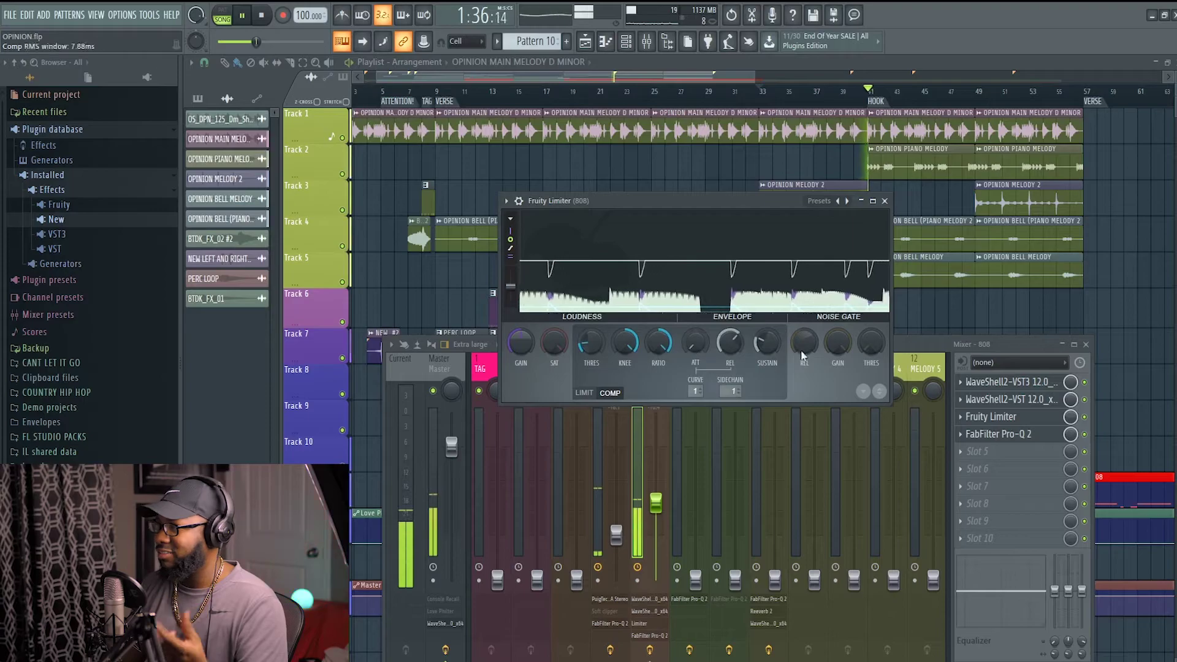
pyautogui.click(770, 380)
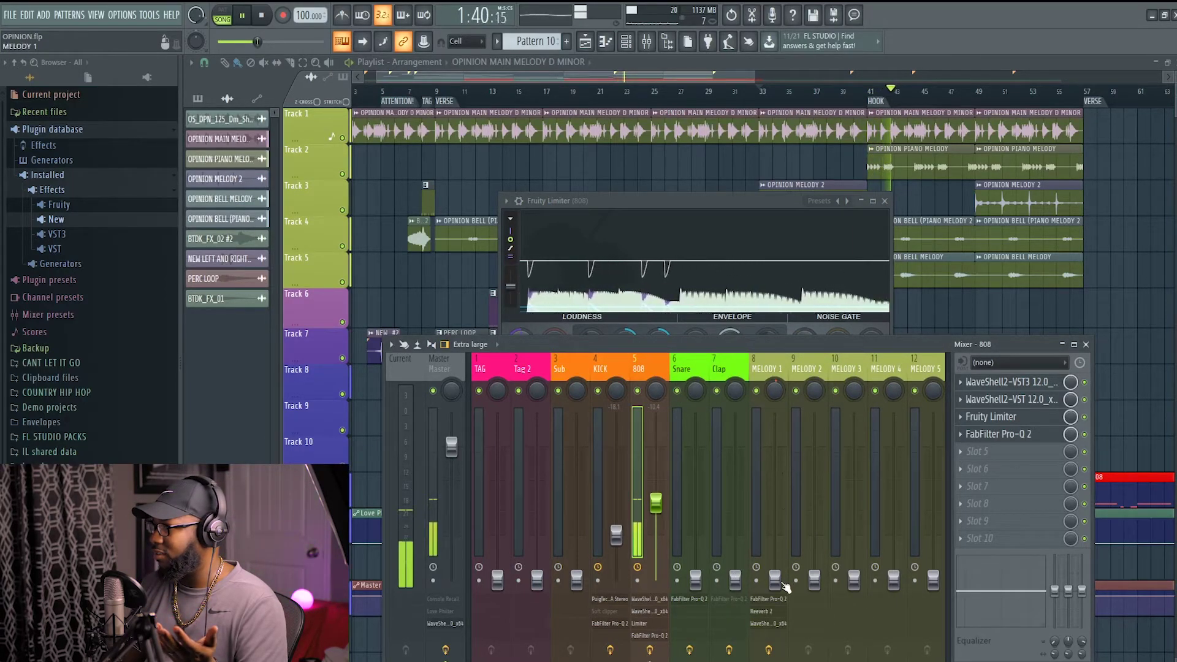
# - Raise Melody 1 to -14.6 dB and HH to about -24 dB, nudging the Snare slightly
pyautogui.click(781, 581)
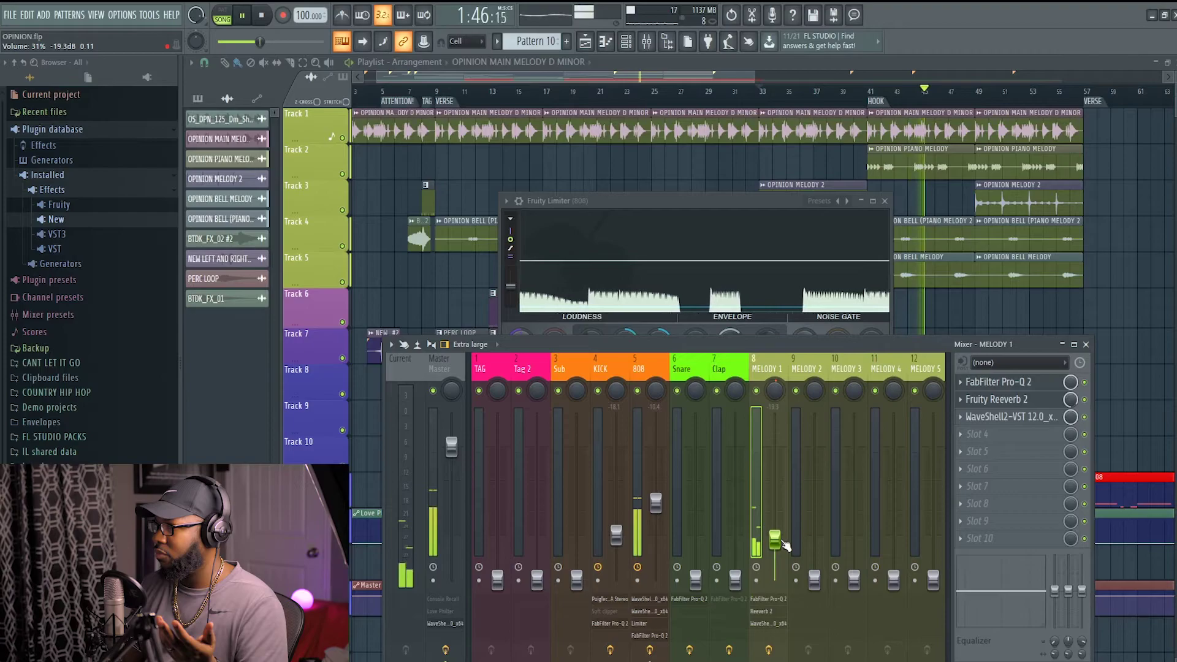
pyautogui.click(701, 557)
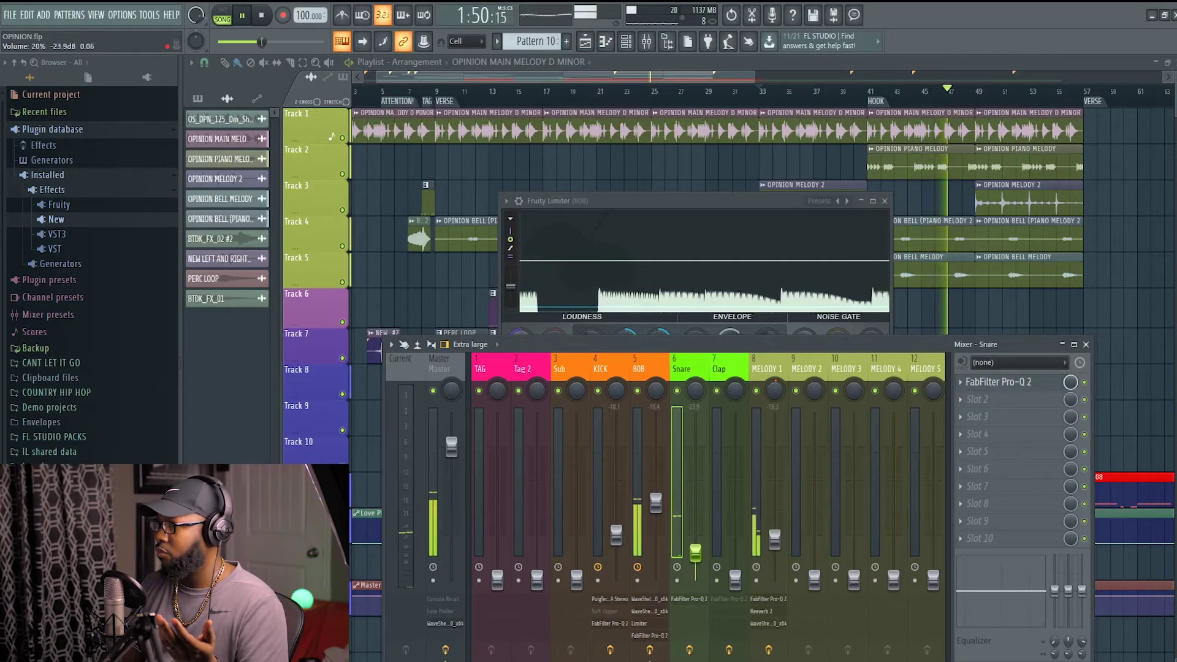
pyautogui.moveTo(697, 557); pyautogui.dragTo(697, 559)
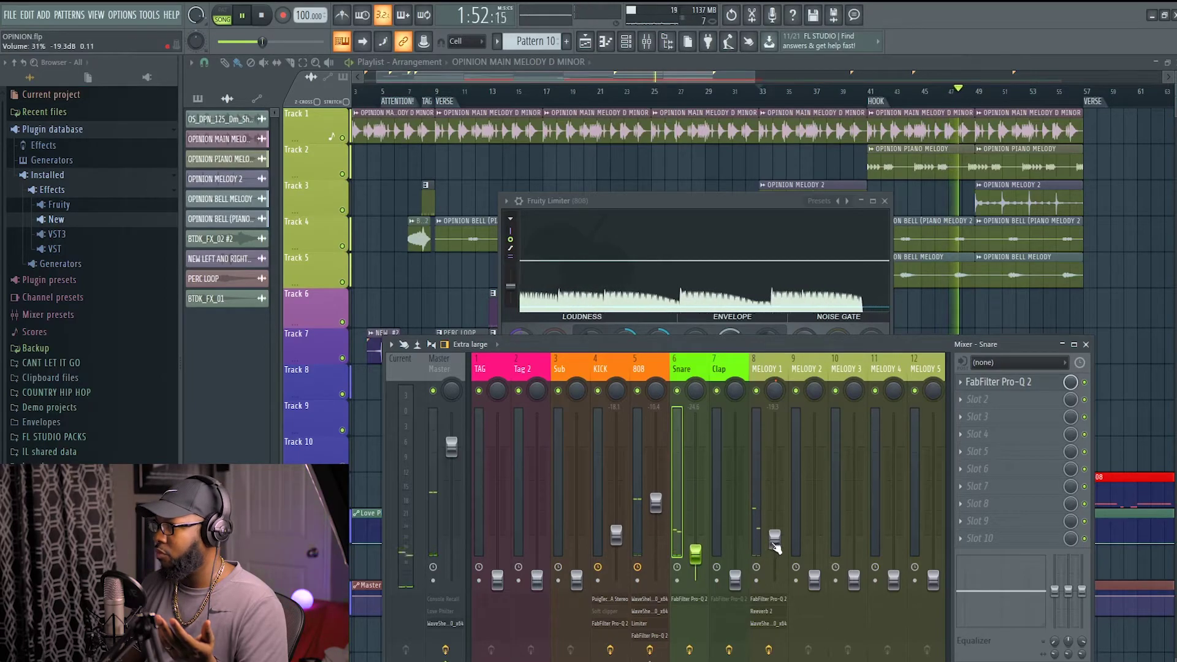
pyautogui.click(774, 537)
pyautogui.moveTo(774, 531); pyautogui.dragTo(774, 521)
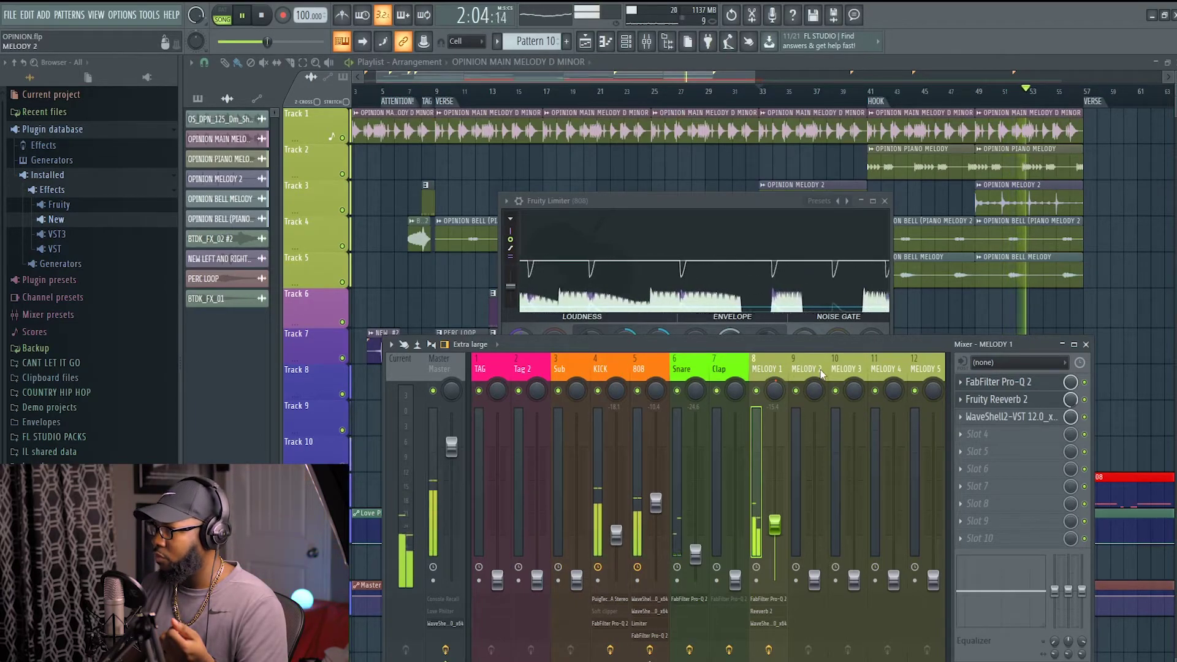
pyautogui.hscroll(3, 744, 368)
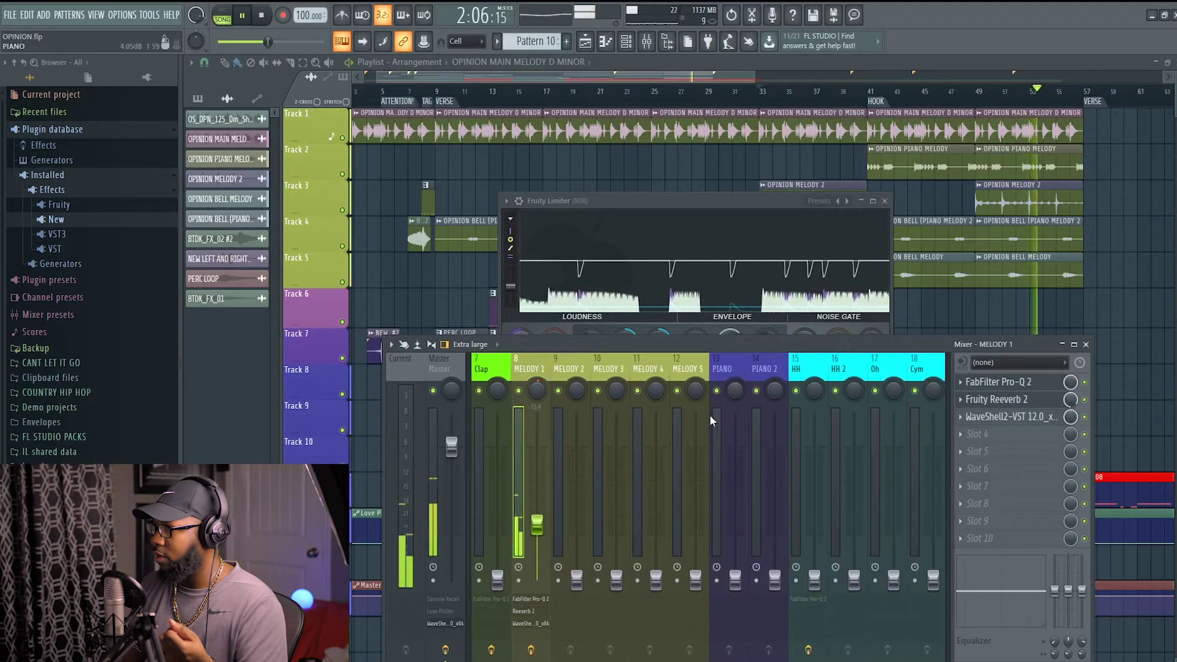
pyautogui.moveTo(814, 579); pyautogui.dragTo(813, 555)
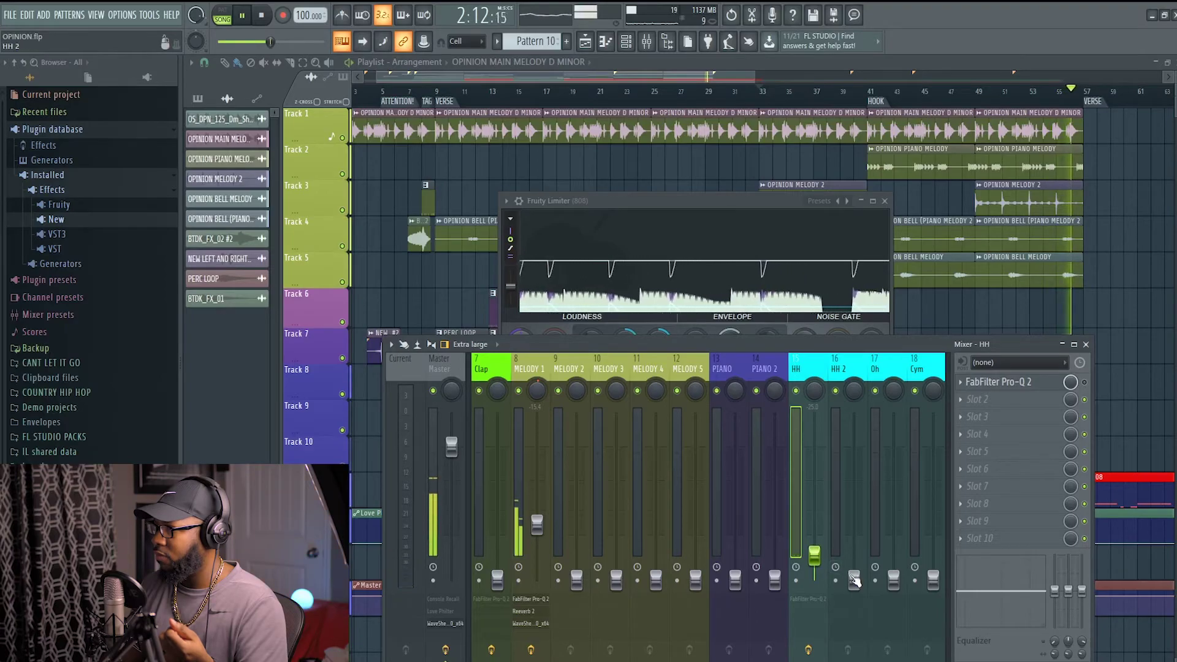
pyautogui.moveTo(854, 576); pyautogui.dragTo(814, 557)
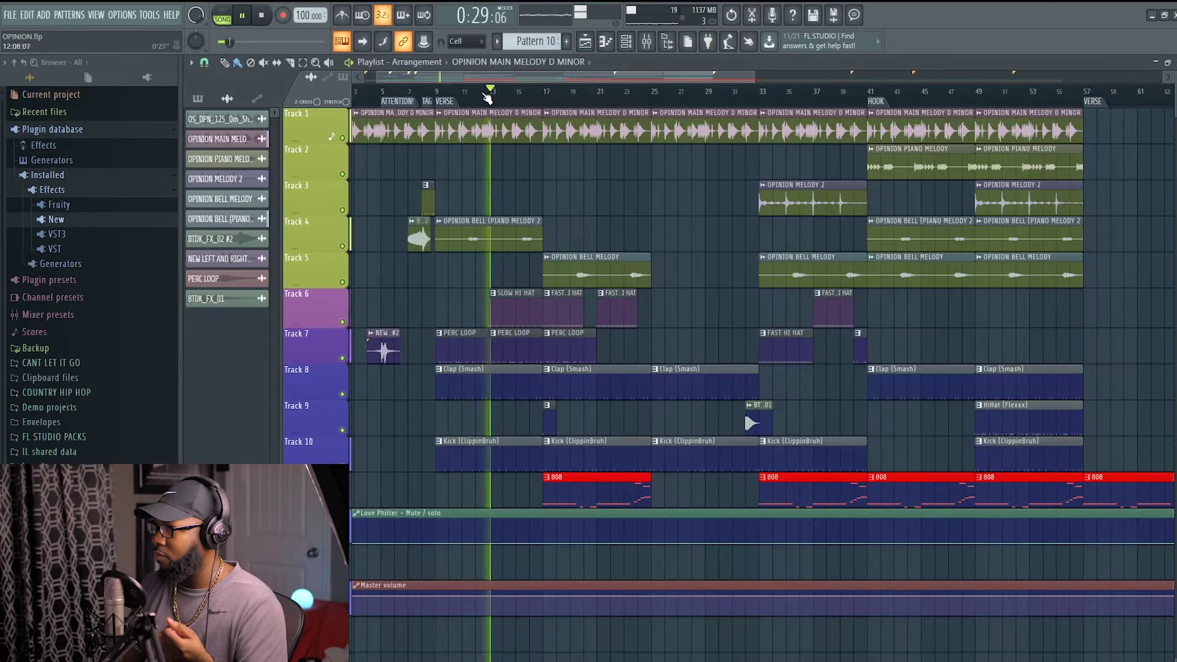
# - Set the 808 fader to -6.9 dB (71%) and the HH fader to about 28%
pyautogui.press('F9')
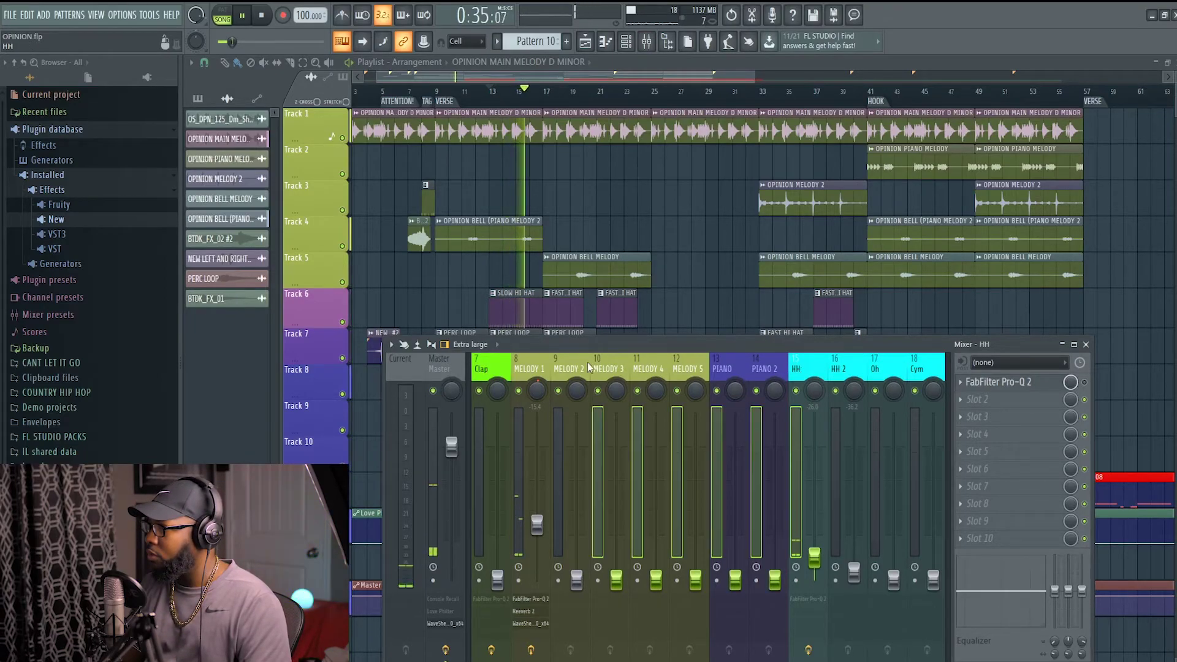
pyautogui.scroll(3, 587, 362)
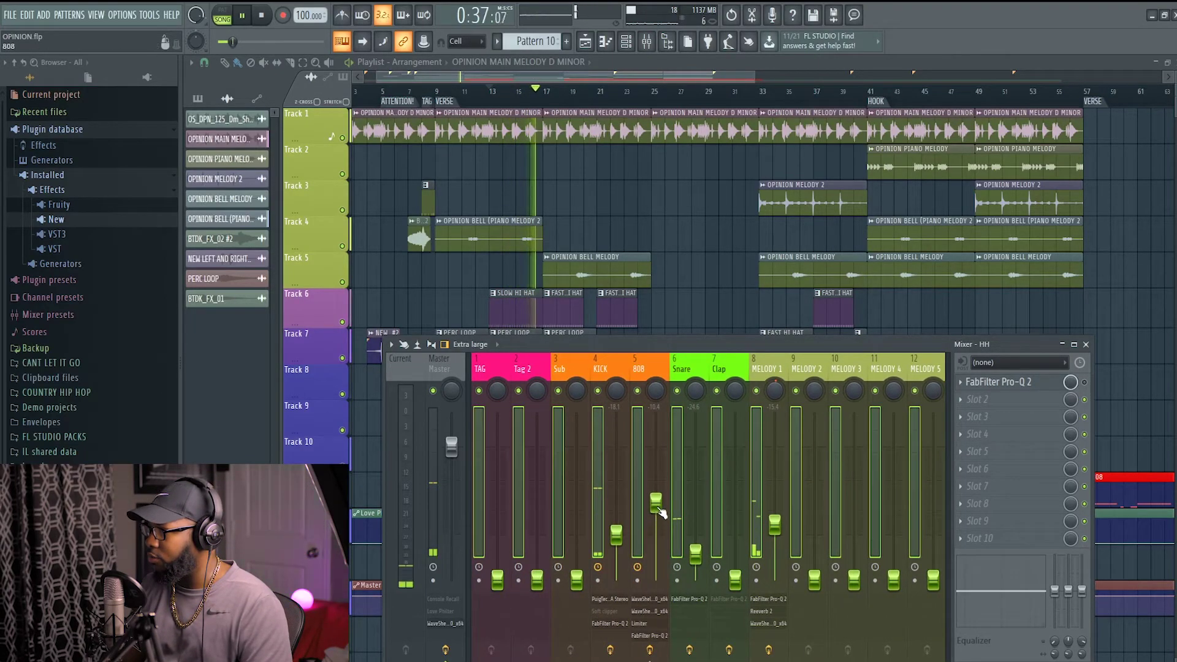
pyautogui.click(655, 494)
pyautogui.moveTo(655, 493); pyautogui.dragTo(660, 486)
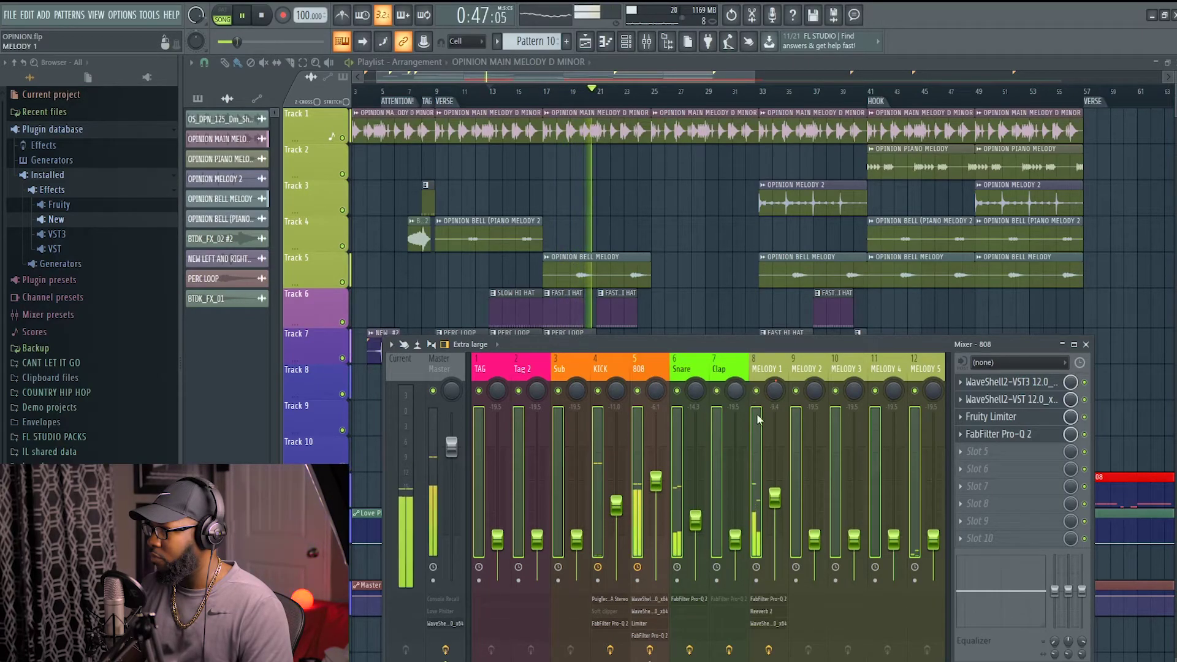
pyautogui.click(758, 371)
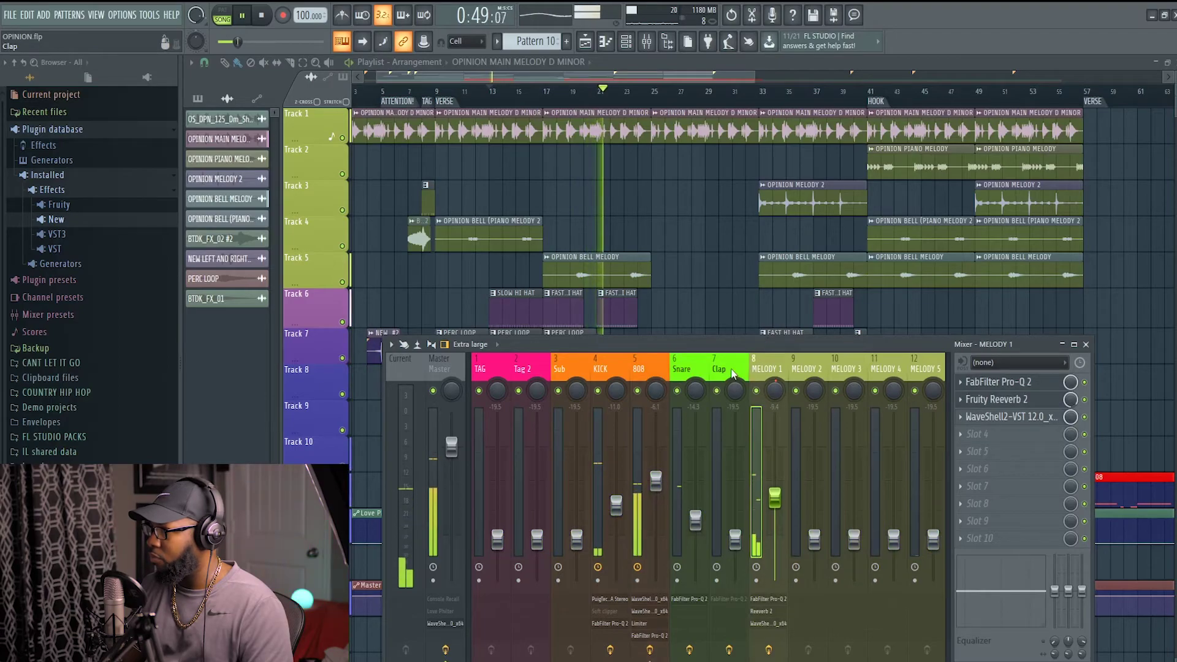
pyautogui.scroll(-3, 739, 368)
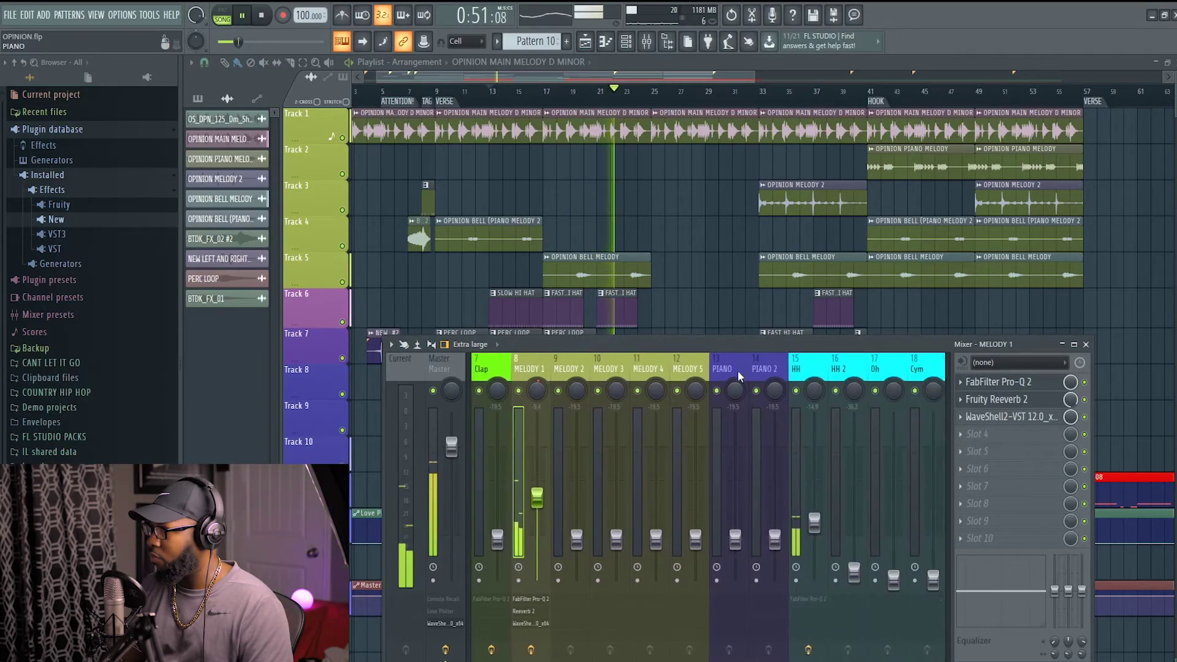
pyautogui.moveTo(814, 520); pyautogui.dragTo(814, 545)
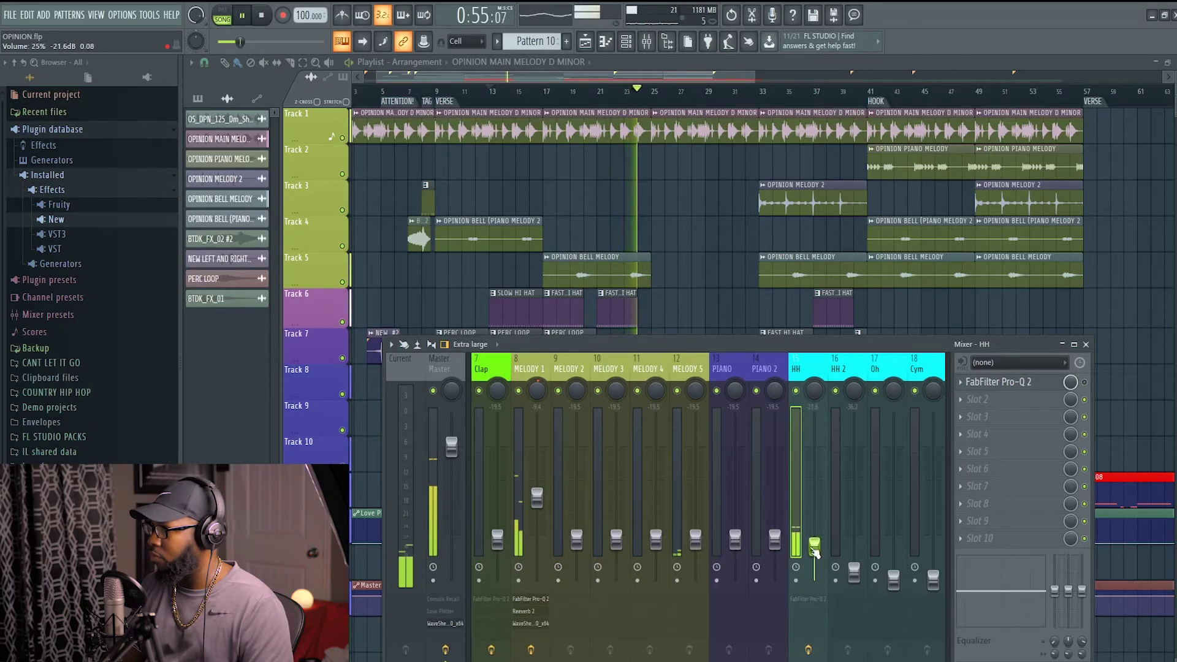
pyautogui.scroll(3, 706, 368)
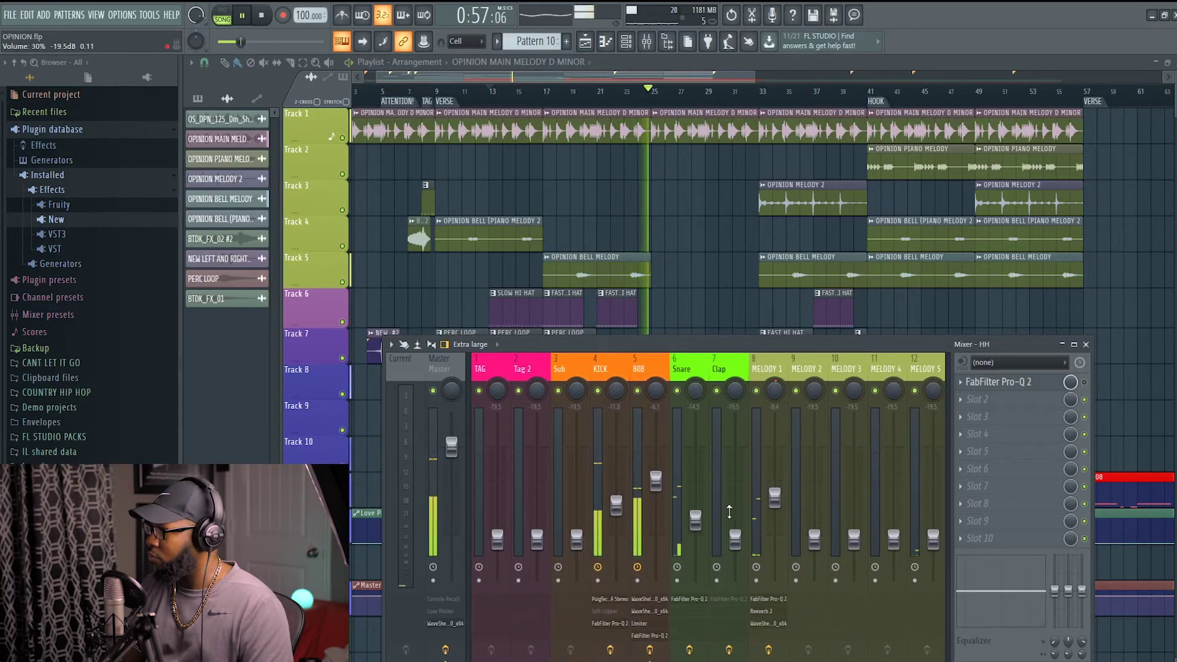
# - Lower the Snare to about -15.5 dB, resume playback near bar 15, and raise the mixer window
pyautogui.moveTo(695, 520); pyautogui.dragTo(699, 530)
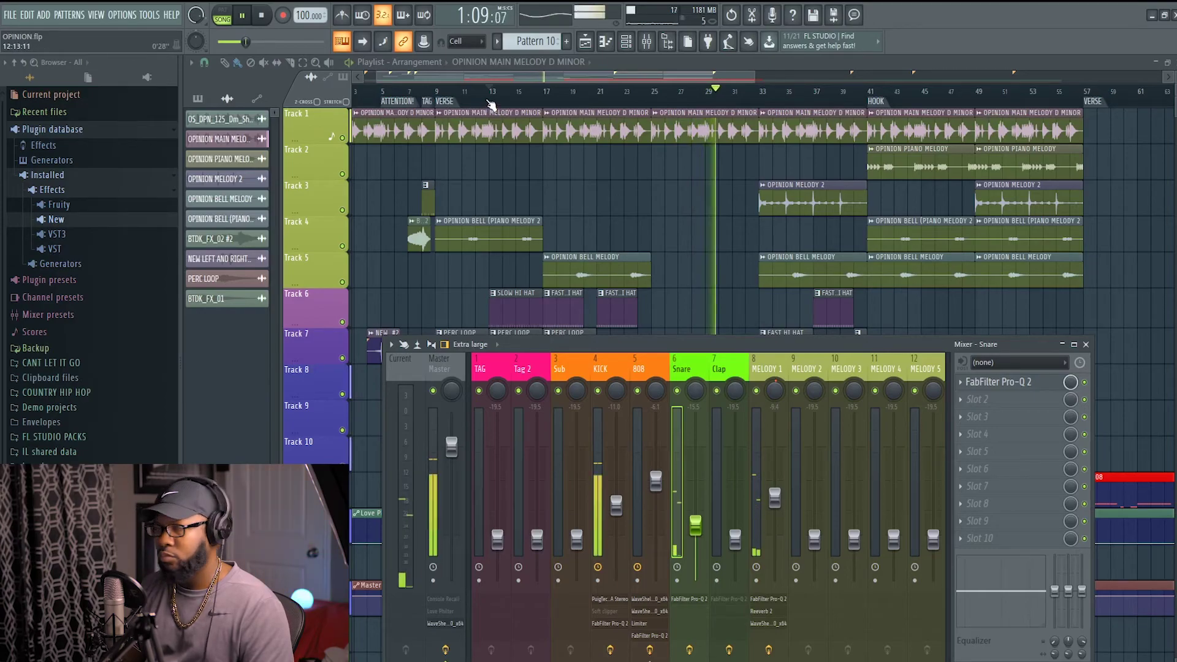
pyautogui.click(526, 92)
pyautogui.press('F9')
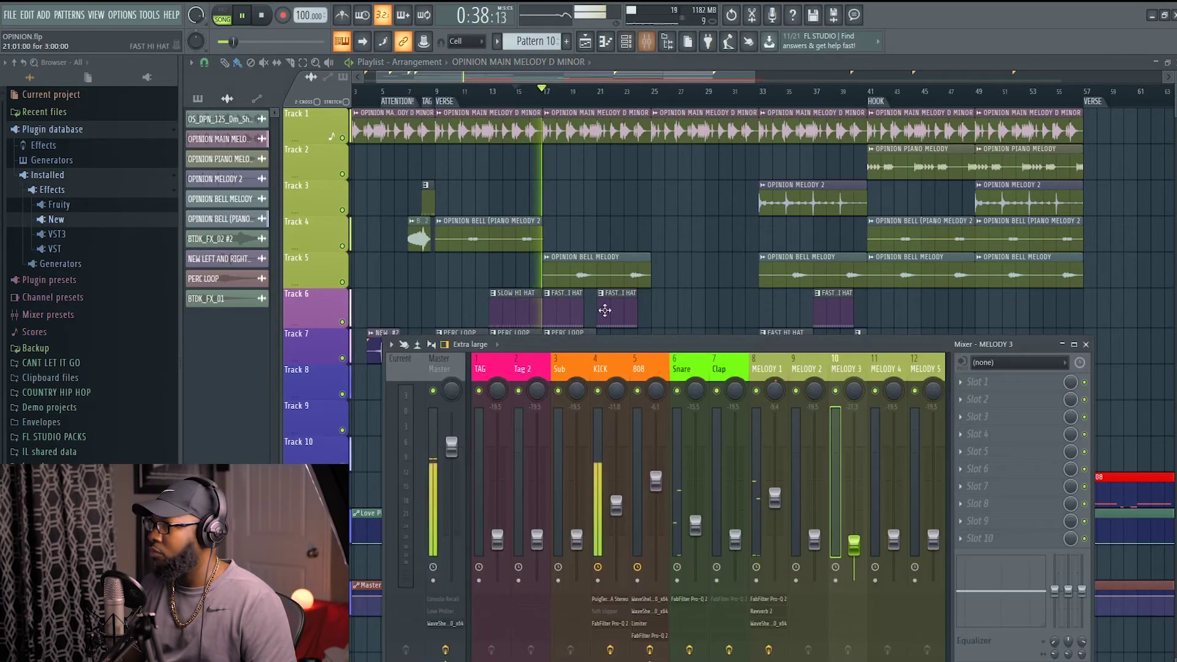
pyautogui.moveTo(599, 343); pyautogui.dragTo(601, 267)
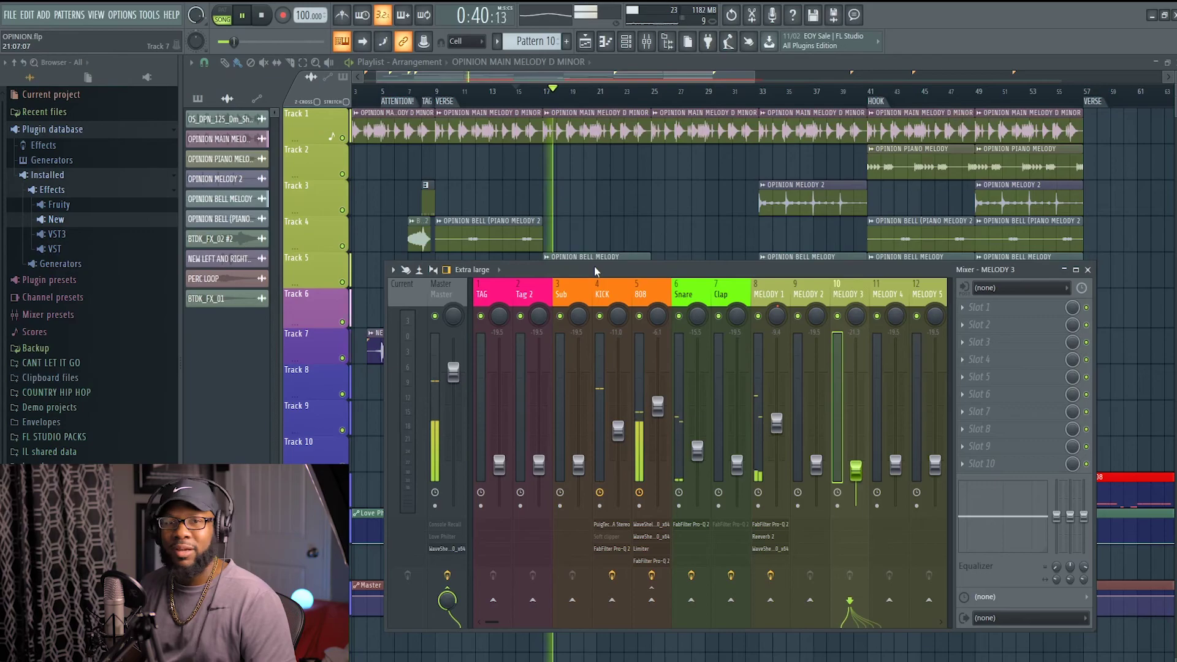